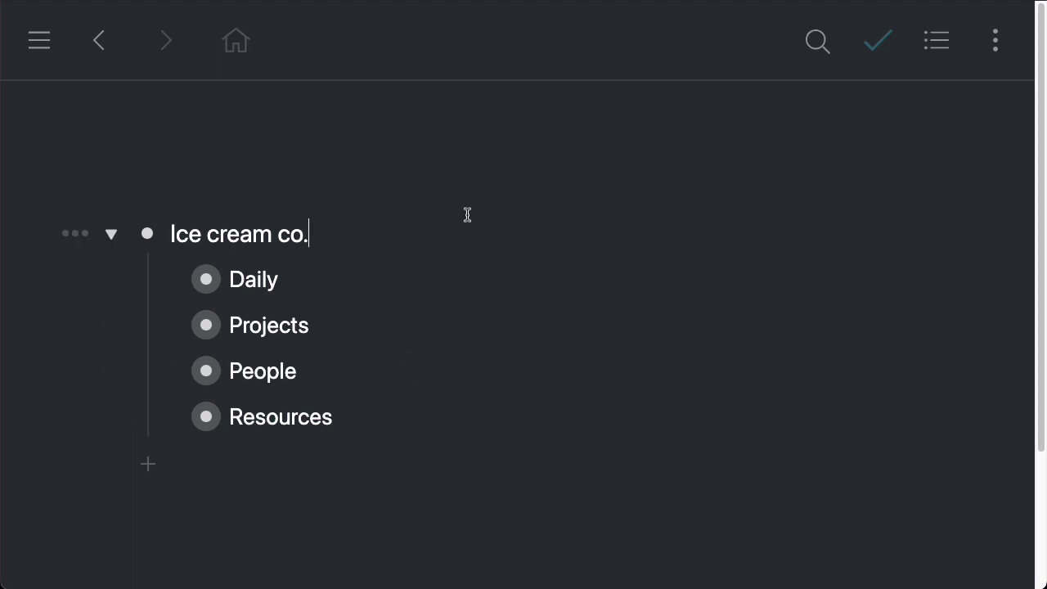
Step: Collapse and re-expand Ice cream co., then select and deselect its title text
{"action": "left_click", "coordinate": [112, 234]}
{"action": "left_click", "coordinate": [112, 234]}
{"action": "left_click_drag", "start_coordinate": [170, 235], "coordinate": [430, 245]}
{"action": "left_click", "coordinate": [332, 243]}
Step: Share Ice cream co. by inviting a collaborator's e-mail address with Full access
{"action": "left_click", "coordinate": [74, 236]}
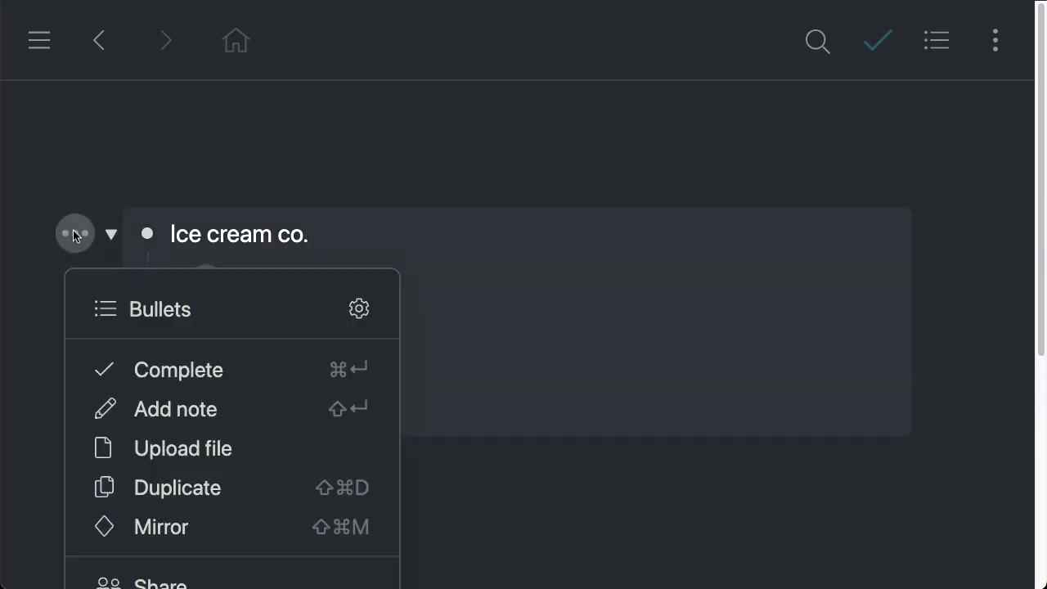
{"action": "scroll", "coordinate": [215, 469], "scroll_direction": "down", "scroll_amount": 1}
{"action": "left_click", "coordinate": [237, 558]}
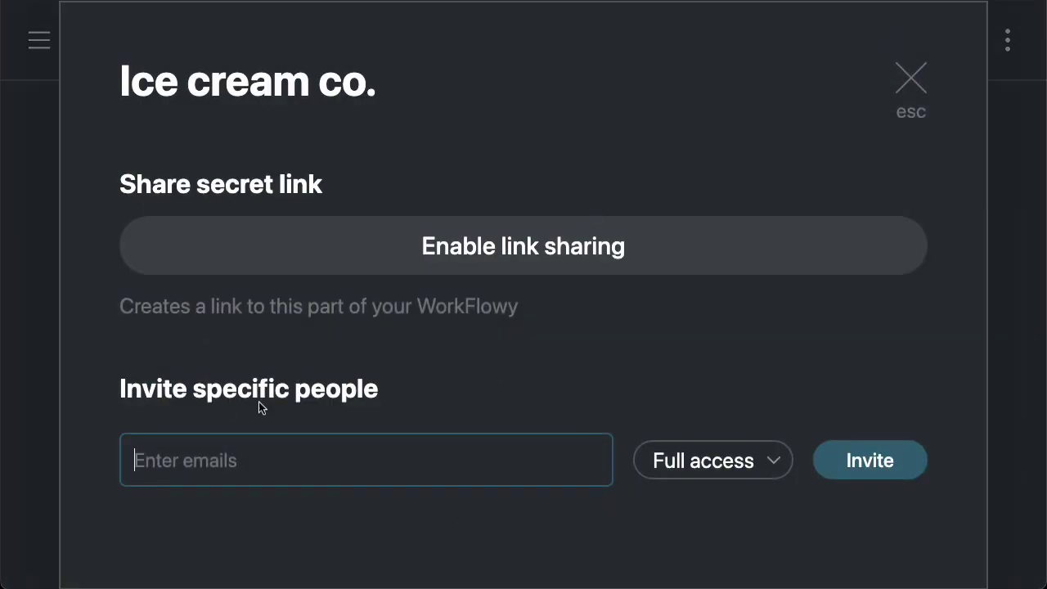
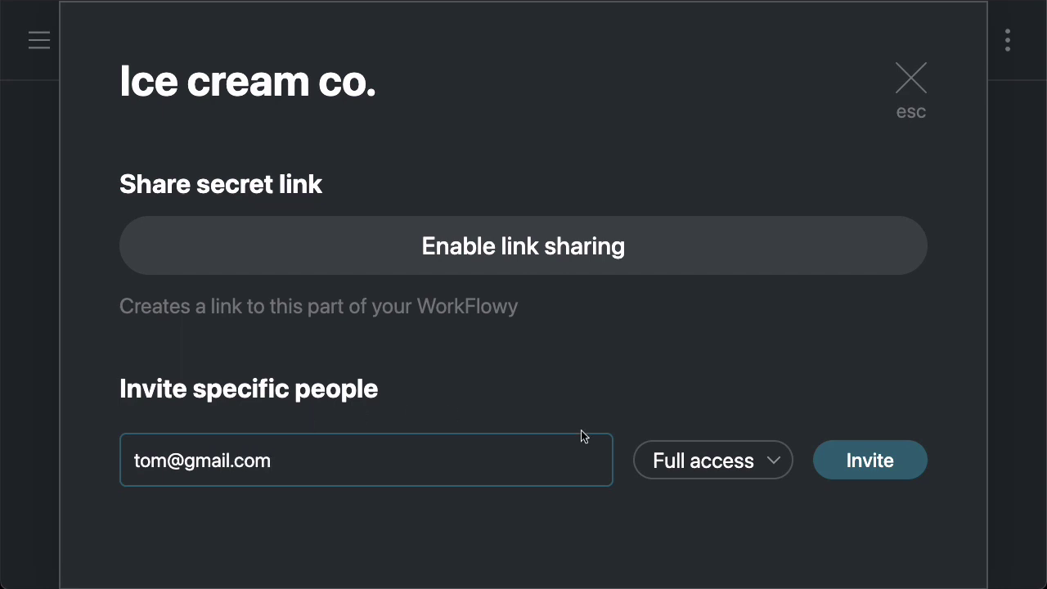
{"action": "left_click", "coordinate": [711, 466]}
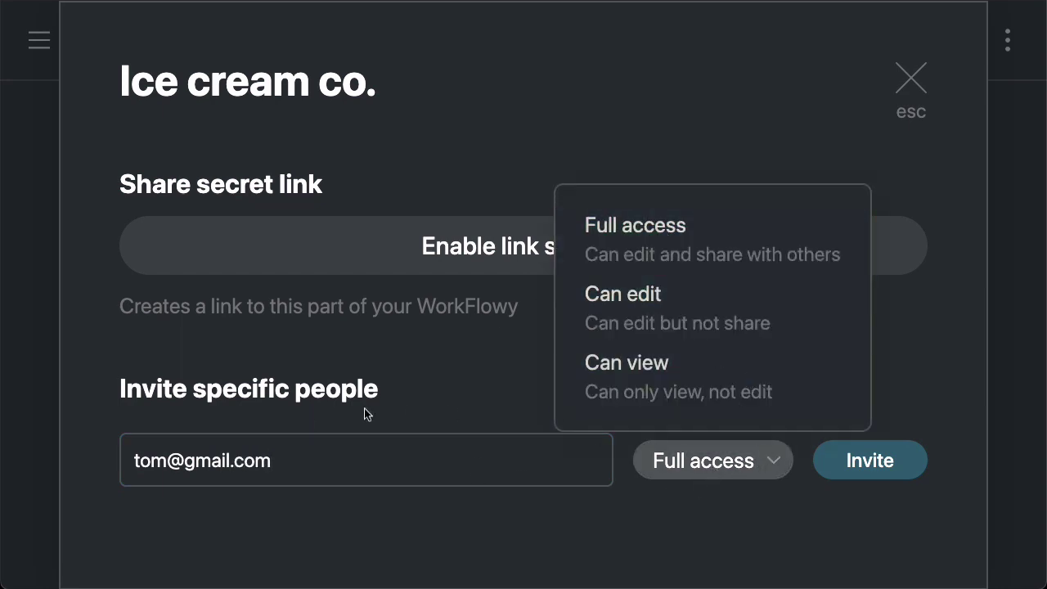
{"action": "left_click", "coordinate": [652, 238]}
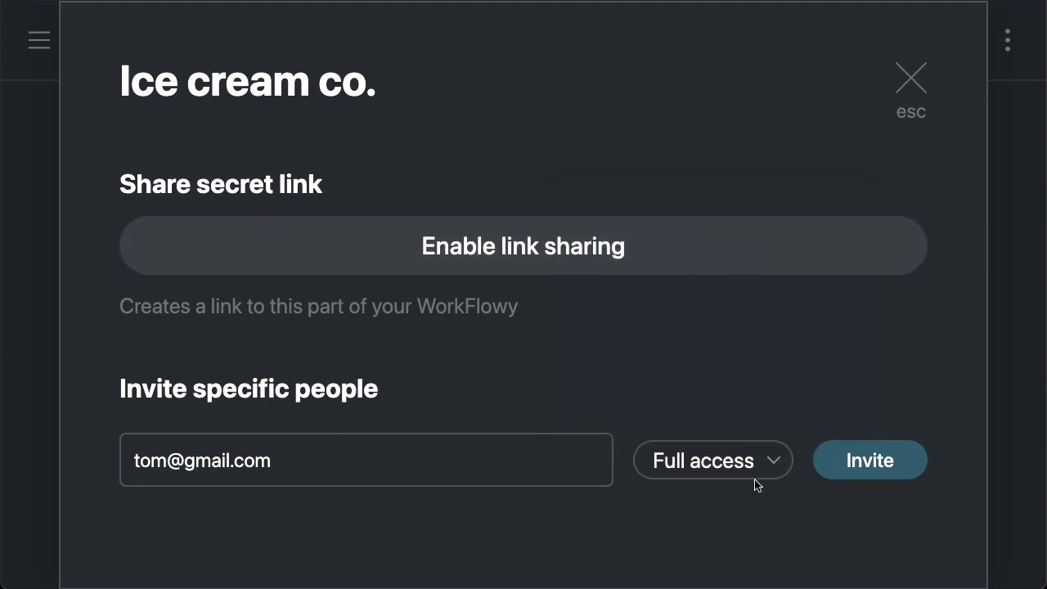
{"action": "left_click", "coordinate": [872, 461]}
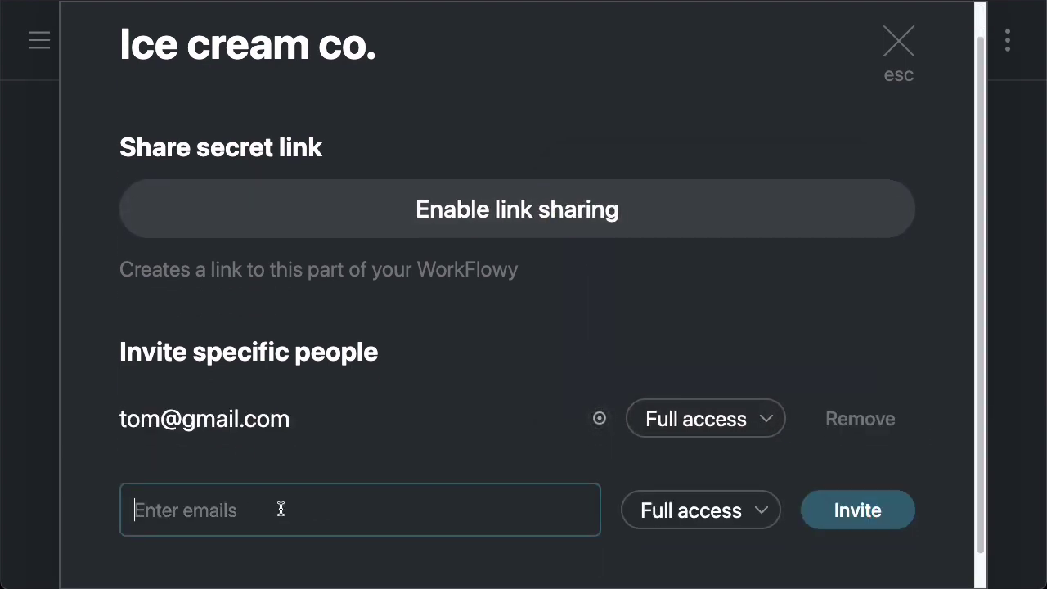
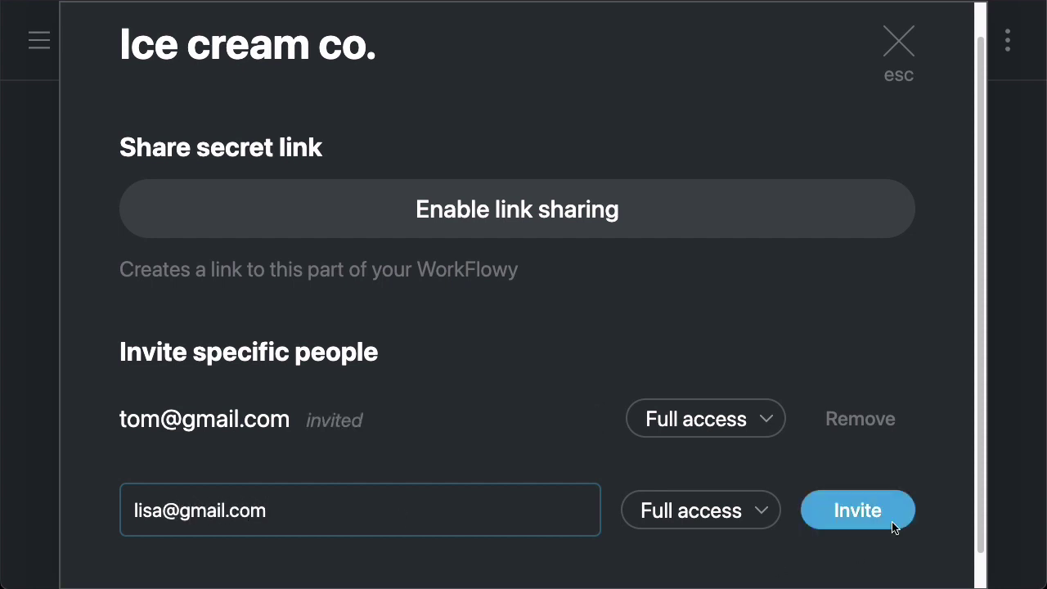
Step: Invite a second e-mail address, then remove that invitee and close sharing settings
{"action": "left_click", "coordinate": [892, 521]}
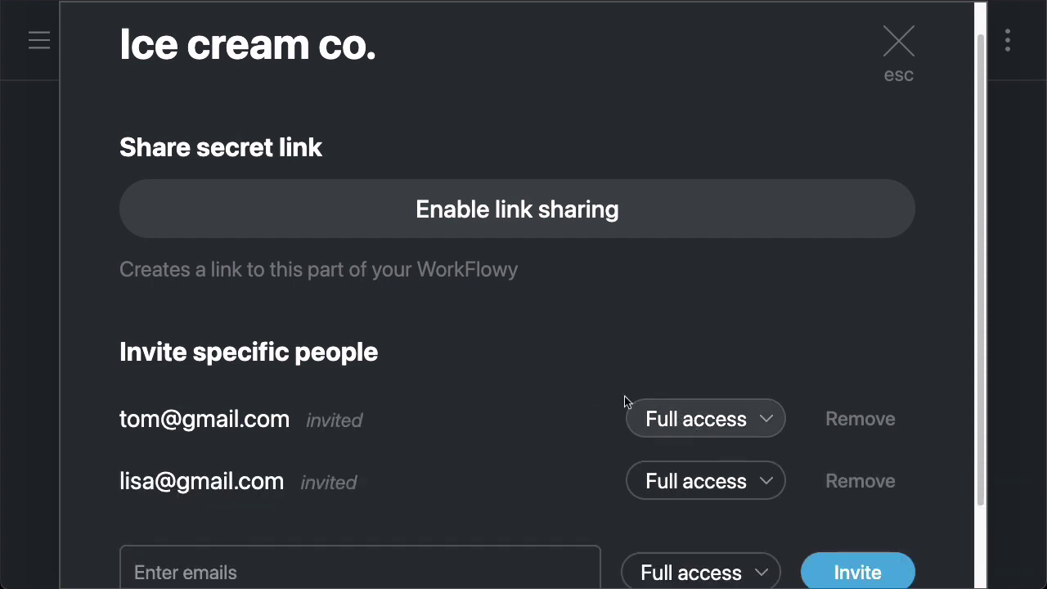
{"action": "scroll", "coordinate": [654, 413], "scroll_direction": "down", "scroll_amount": 1}
{"action": "left_click", "coordinate": [741, 391]}
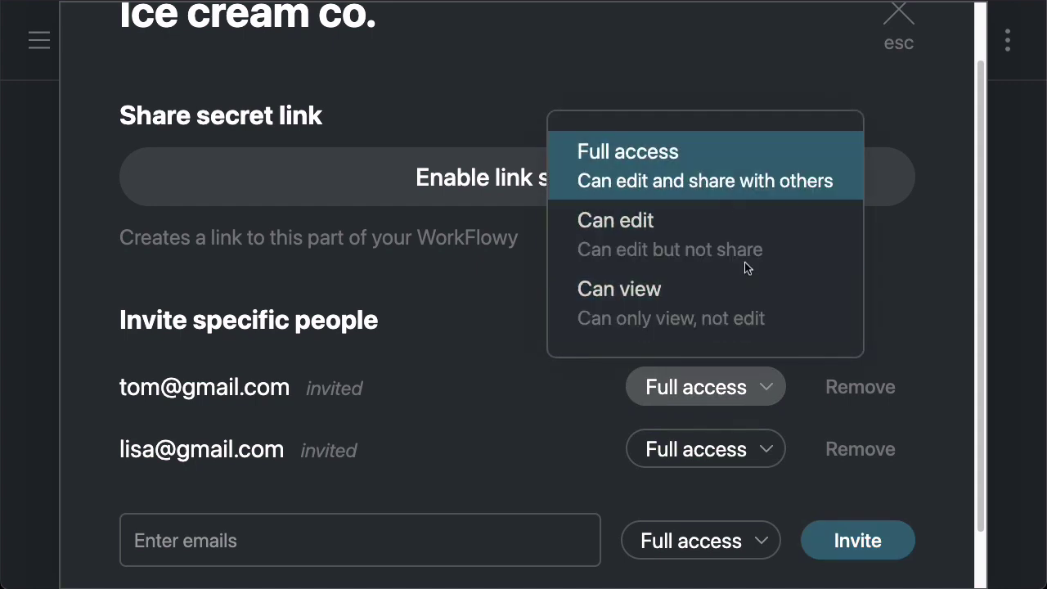
{"action": "left_click", "coordinate": [881, 360]}
{"action": "left_click", "coordinate": [847, 462]}
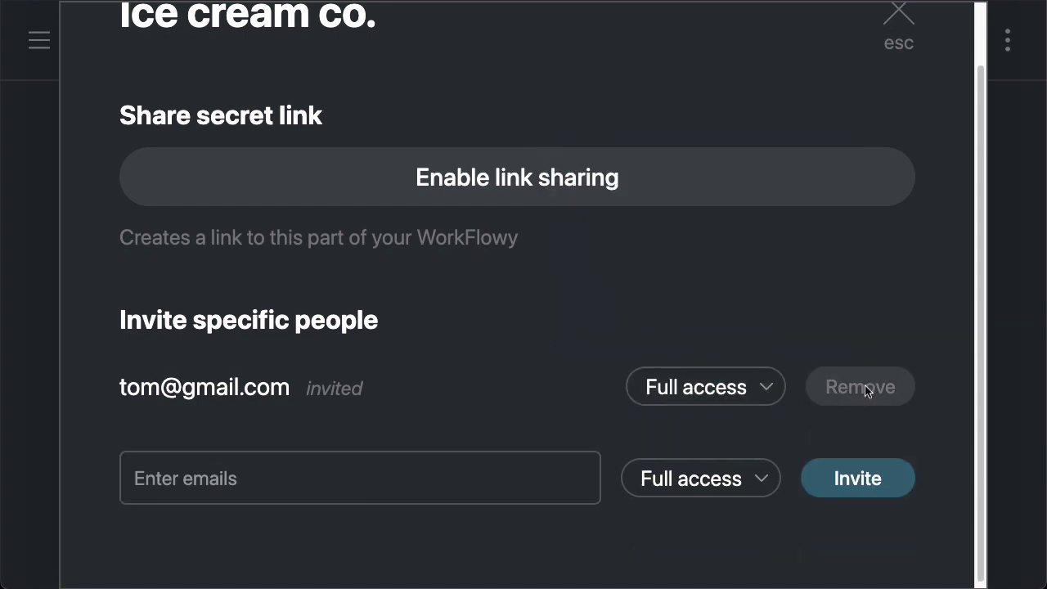
{"action": "left_click", "coordinate": [914, 80]}
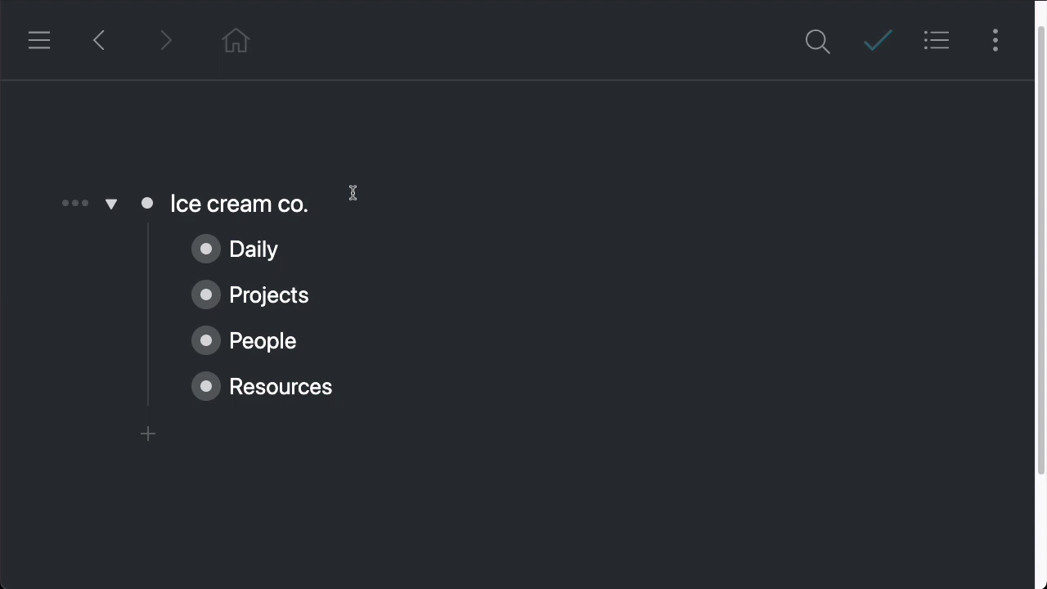
Step: Zoom into Ice cream co. and then into its Projects list of three projects
{"action": "left_click", "coordinate": [147, 204]}
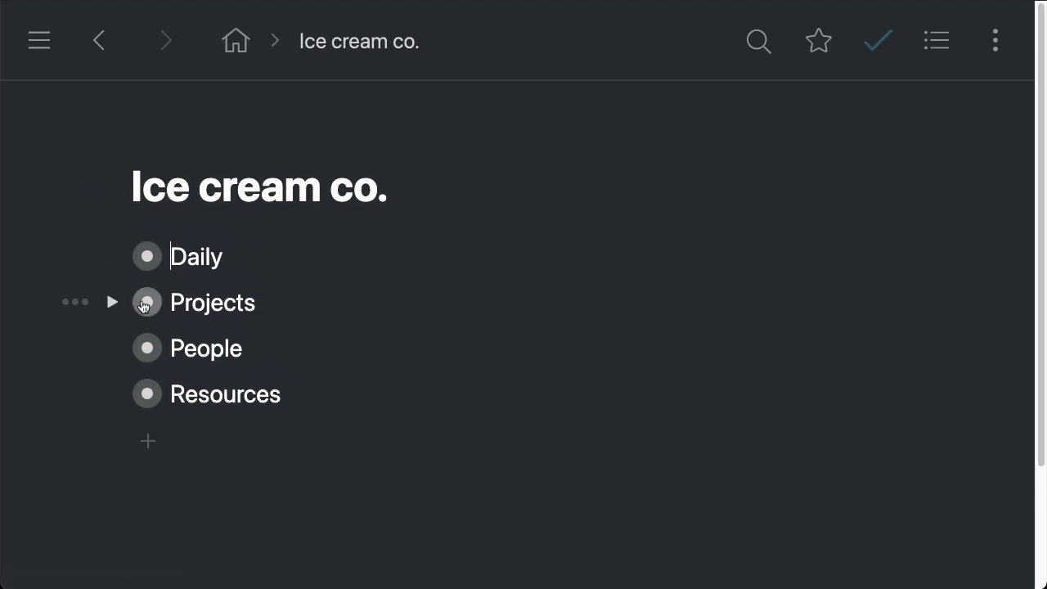
{"action": "left_click", "coordinate": [147, 303]}
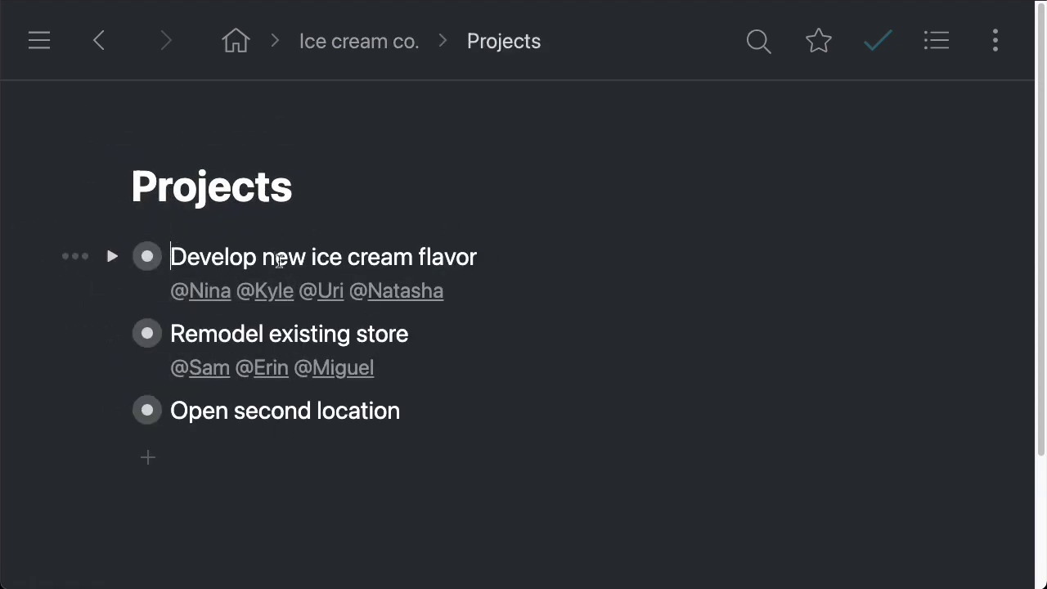
{"action": "left_click", "coordinate": [483, 256]}
{"action": "left_click_drag", "start_coordinate": [172, 331], "coordinate": [505, 302]}
{"action": "left_click", "coordinate": [433, 410]}
{"action": "key", "text": "shift+Return"}
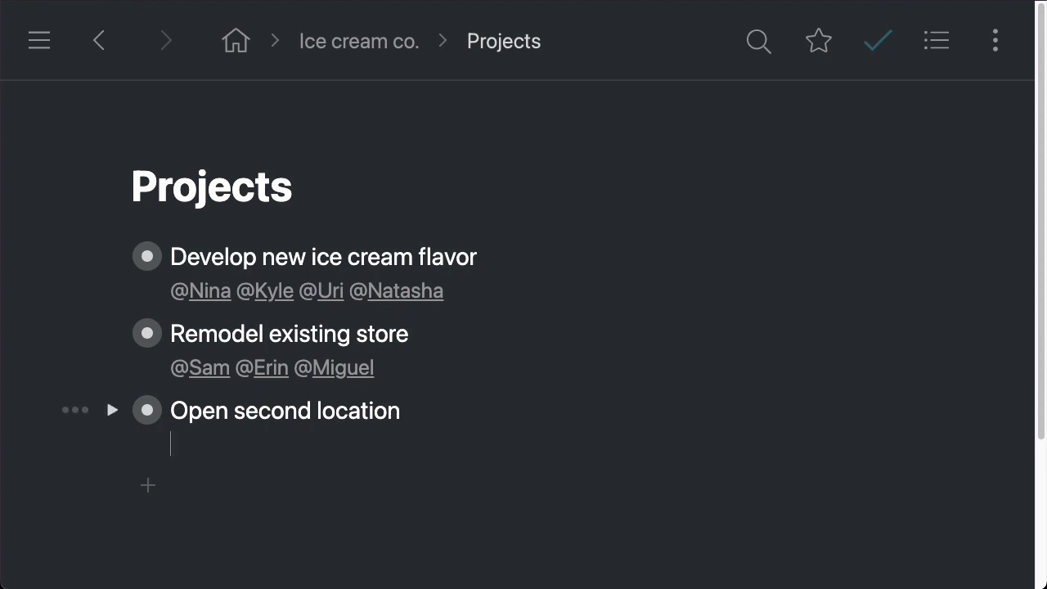
{"action": "type", "text": "fdnjsfnsjdf"}
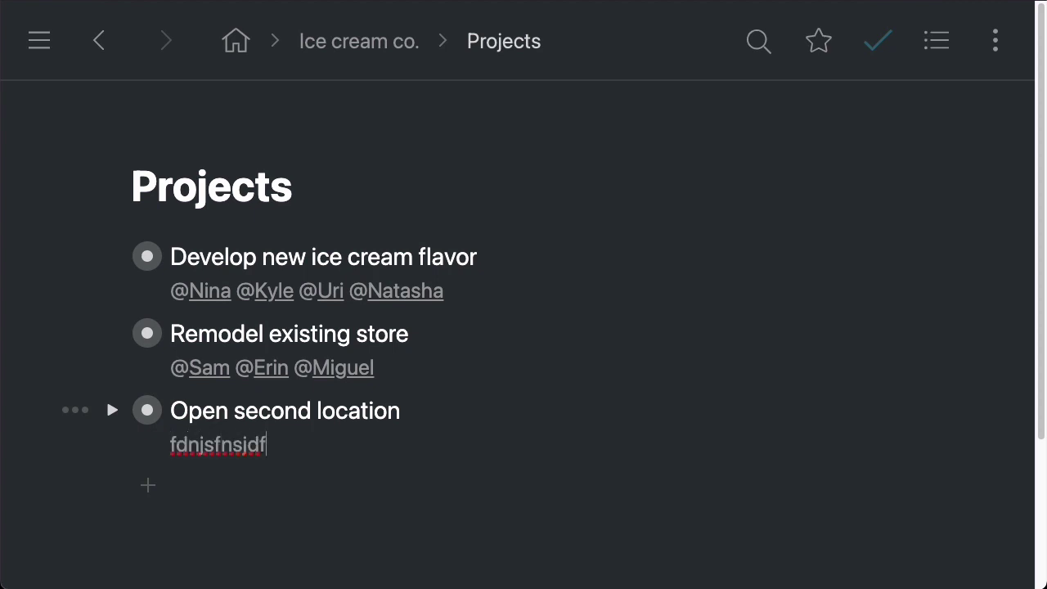
{"action": "key", "text": "ctrl+a"}
{"action": "key", "text": "BackSpace"}
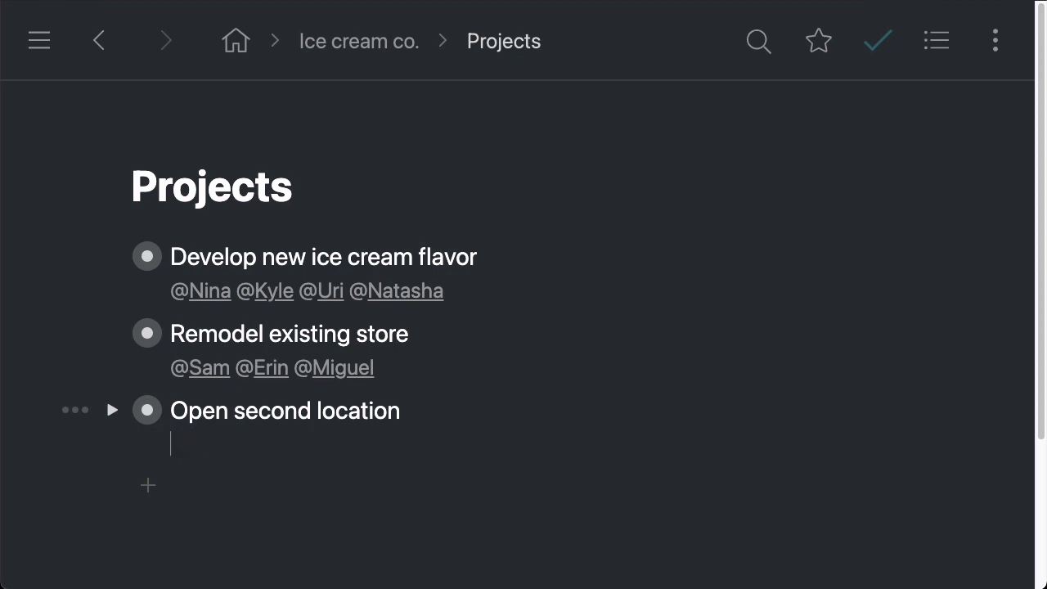
{"action": "key", "text": "BackSpace"}
Step: Zoom into Develop new ice cream flavor and browse its Ideas, Lab, Trials, Marketing, Sales columns
{"action": "left_click", "coordinate": [147, 259]}
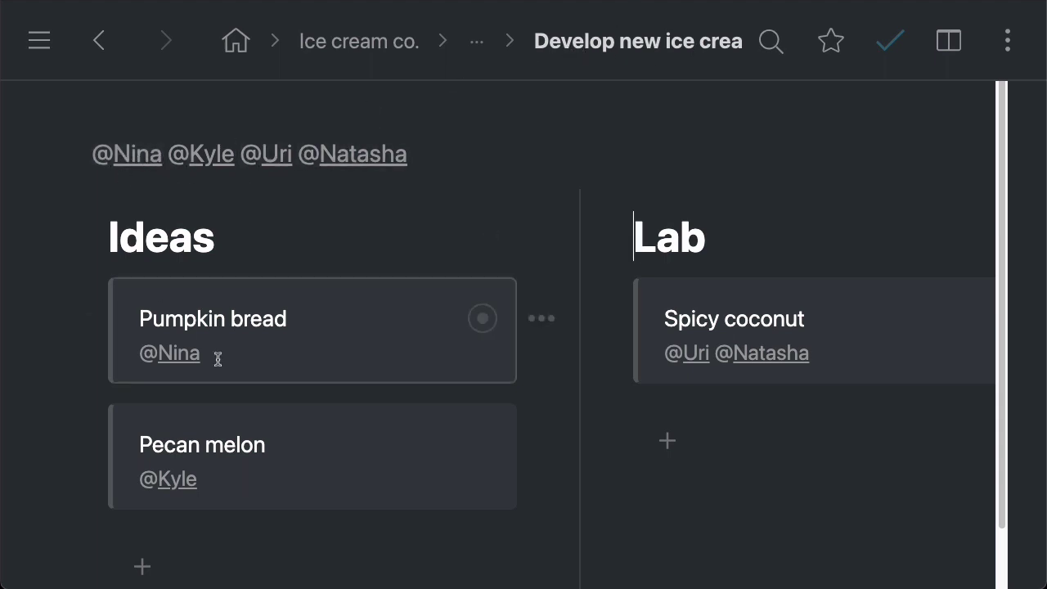
{"action": "scroll", "coordinate": [329, 323], "scroll_direction": "down", "scroll_amount": 2}
{"action": "scroll", "coordinate": [329, 327], "scroll_direction": "up", "scroll_amount": 2}
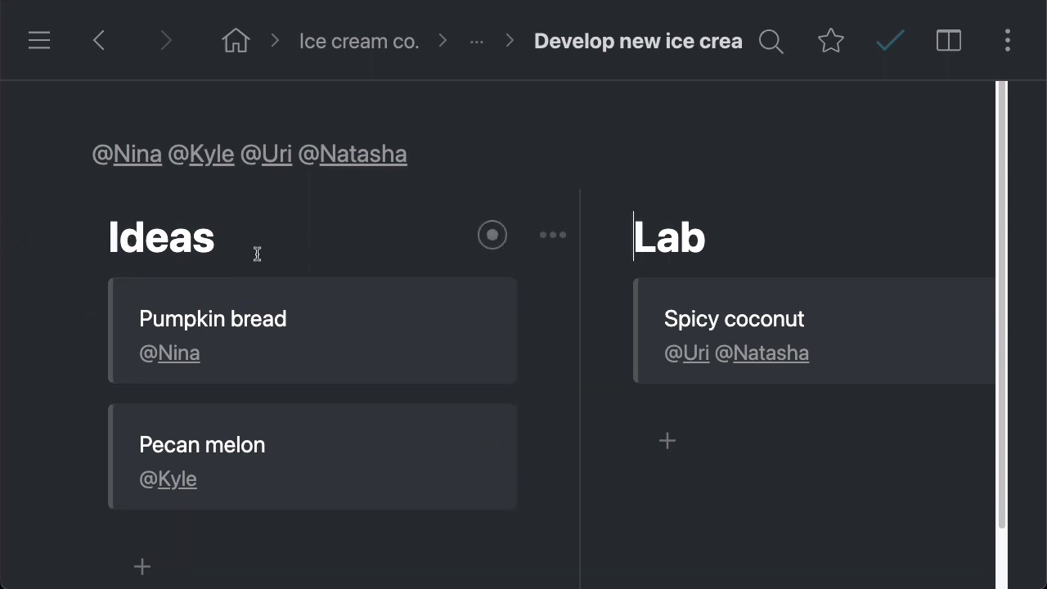
{"action": "scroll", "coordinate": [311, 248], "scroll_direction": "right", "scroll_amount": 5}
{"action": "scroll", "coordinate": [534, 236], "scroll_direction": "right", "scroll_amount": 10}
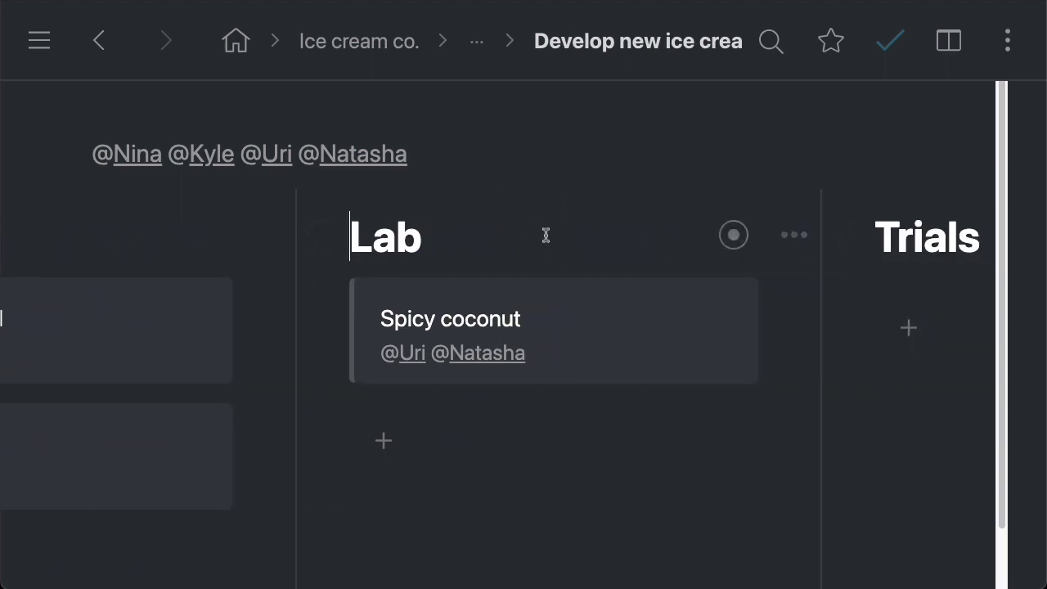
{"action": "scroll", "coordinate": [583, 236], "scroll_direction": "right", "scroll_amount": 20}
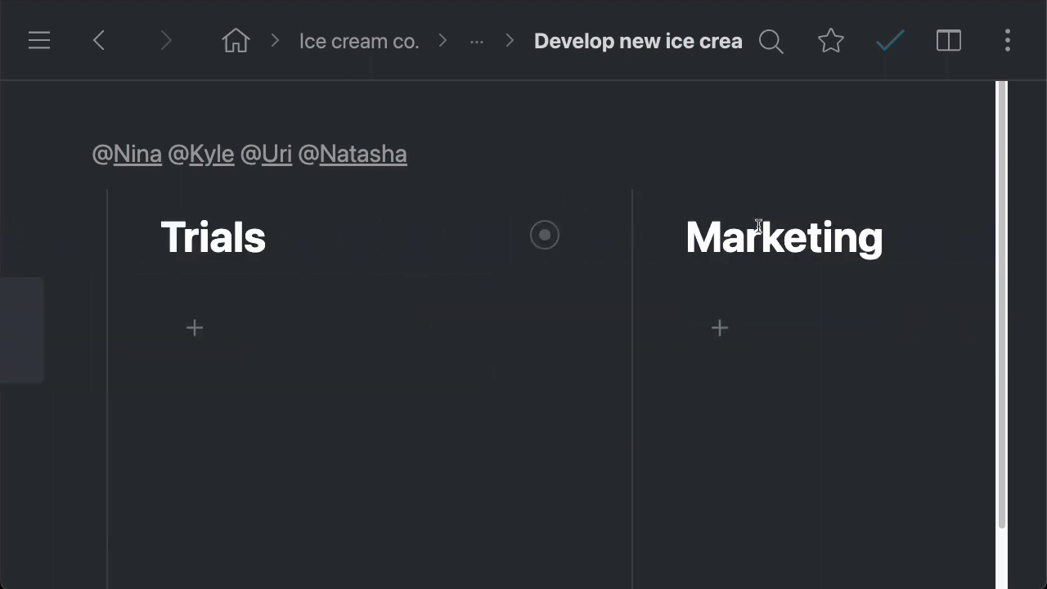
{"action": "scroll", "coordinate": [770, 237], "scroll_direction": "left", "scroll_amount": 20}
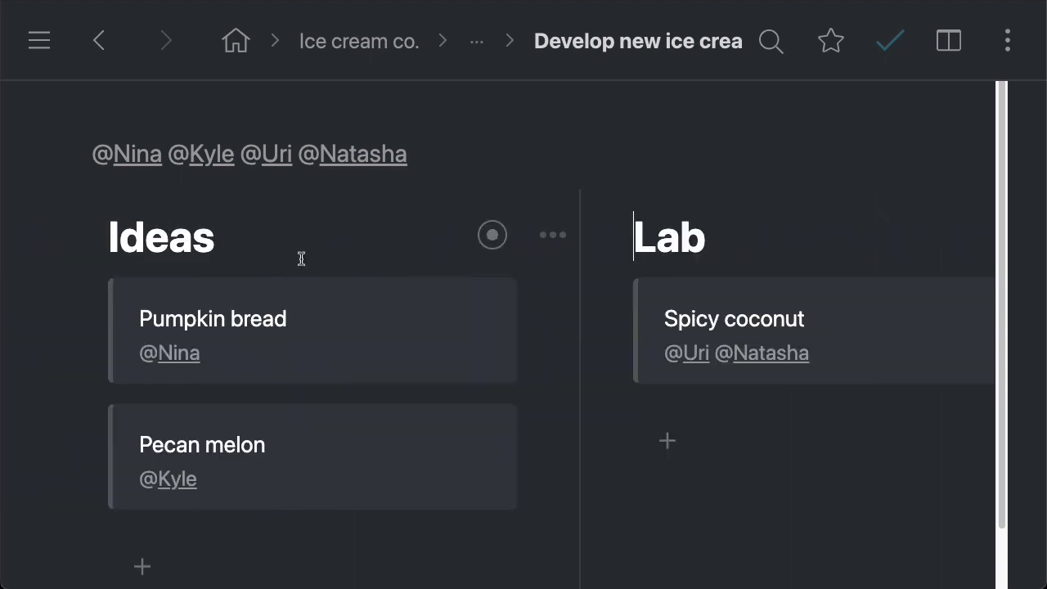
{"action": "scroll", "coordinate": [292, 240], "scroll_direction": "right", "scroll_amount": 20}
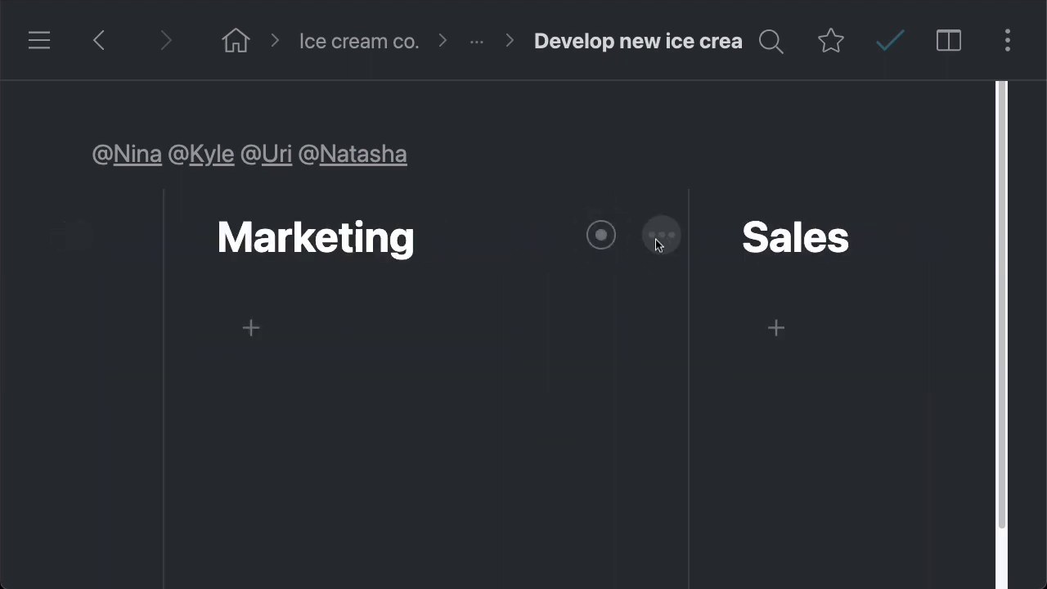
{"action": "scroll", "coordinate": [743, 248], "scroll_direction": "left", "scroll_amount": 20}
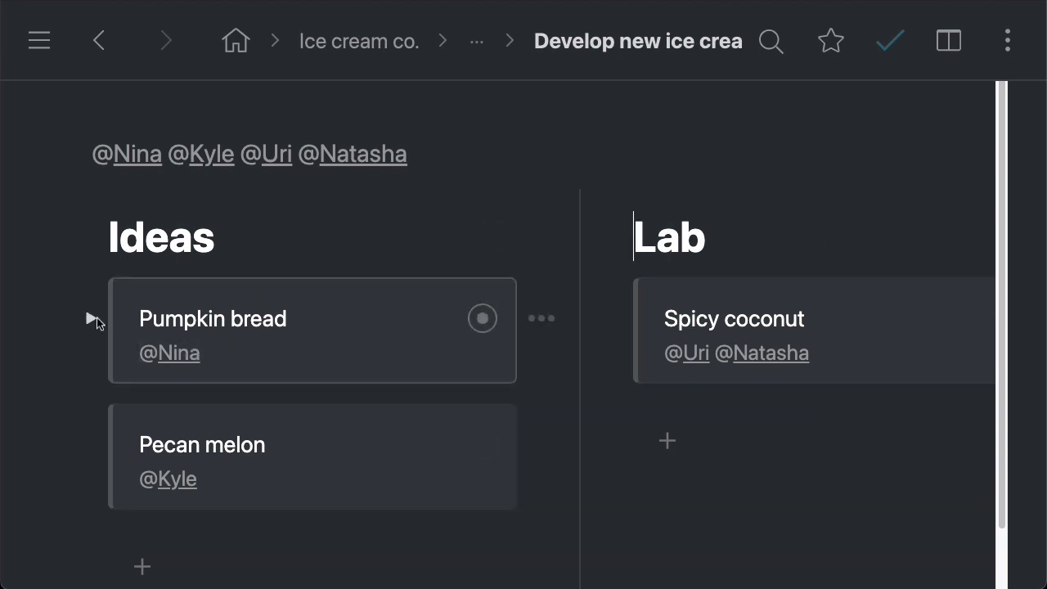
Step: Expand Pumpkin bread and its Log to reveal the Fri, Jul 16, 2021 research entry
{"action": "left_click", "coordinate": [91, 318]}
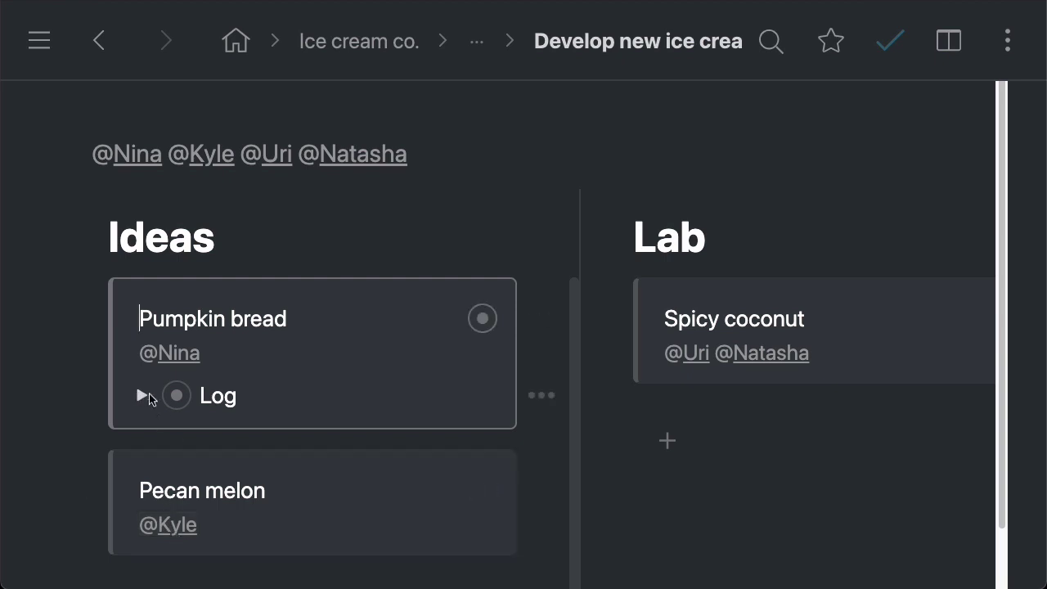
{"action": "left_click", "coordinate": [141, 398]}
{"action": "scroll", "coordinate": [287, 396], "scroll_direction": "down", "scroll_amount": 1}
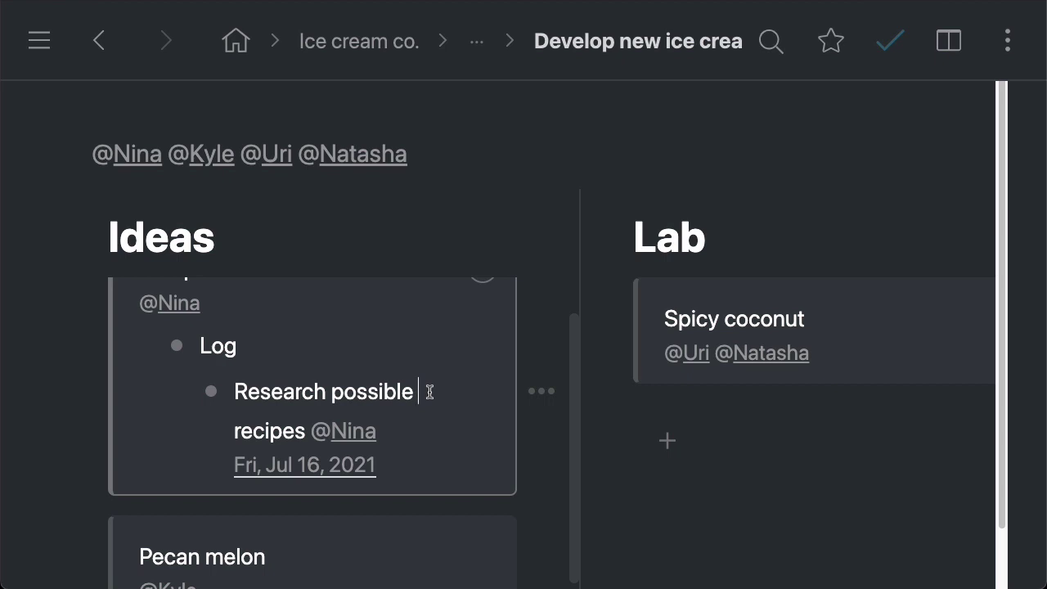
{"action": "scroll", "coordinate": [428, 390], "scroll_direction": "up", "scroll_amount": 2}
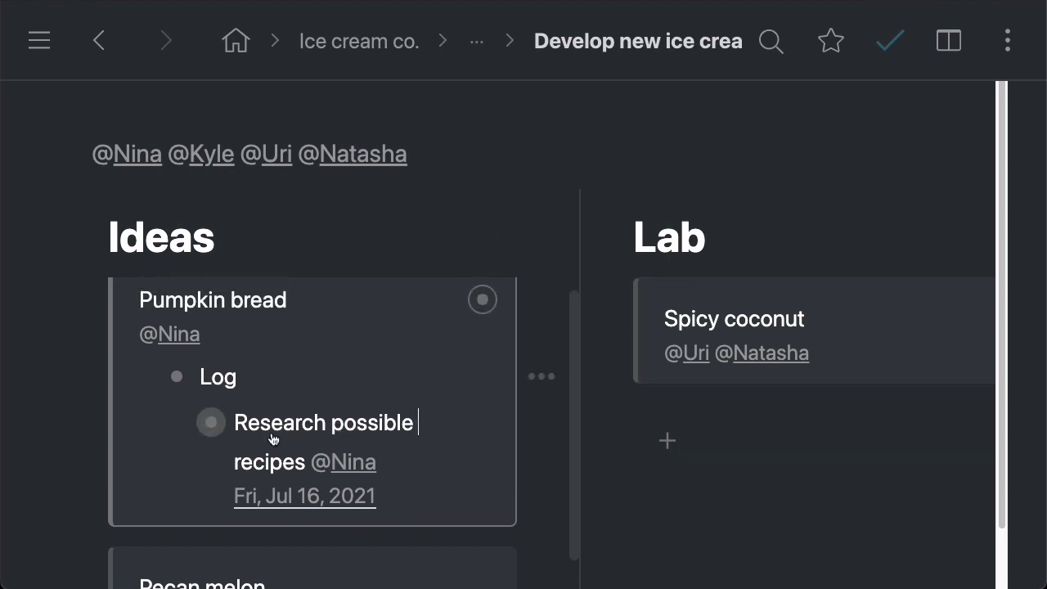
{"action": "left_click_drag", "start_coordinate": [378, 496], "coordinate": [219, 502]}
{"action": "left_click", "coordinate": [406, 492]}
{"action": "scroll", "coordinate": [396, 496], "scroll_direction": "down", "scroll_amount": 1}
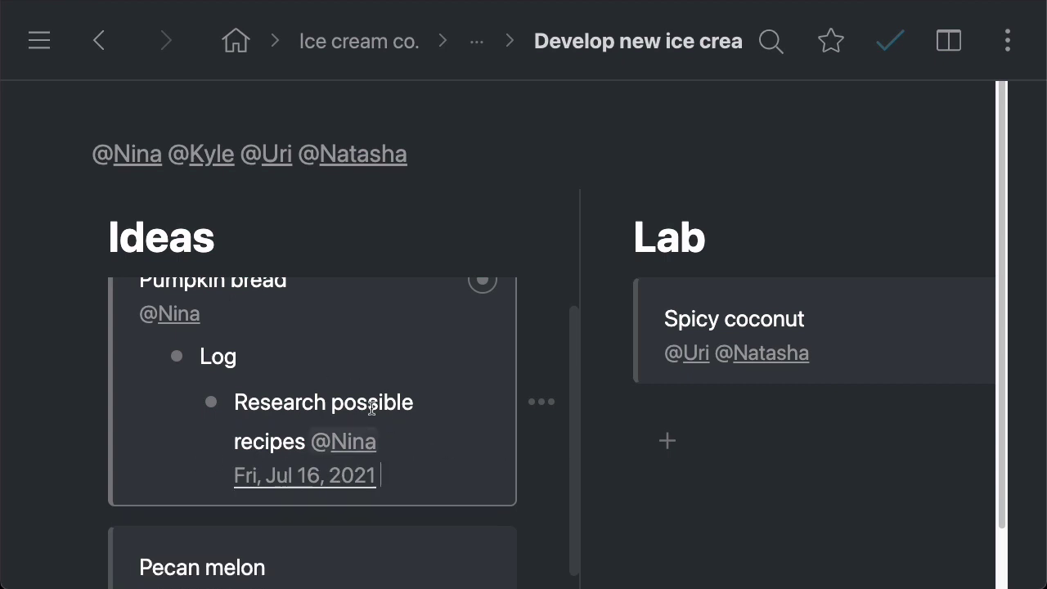
Step: Add a Log entry, convert 'today' into the Wed, Jul 21, 2021 date, then delete it
{"action": "key", "text": "Return"}
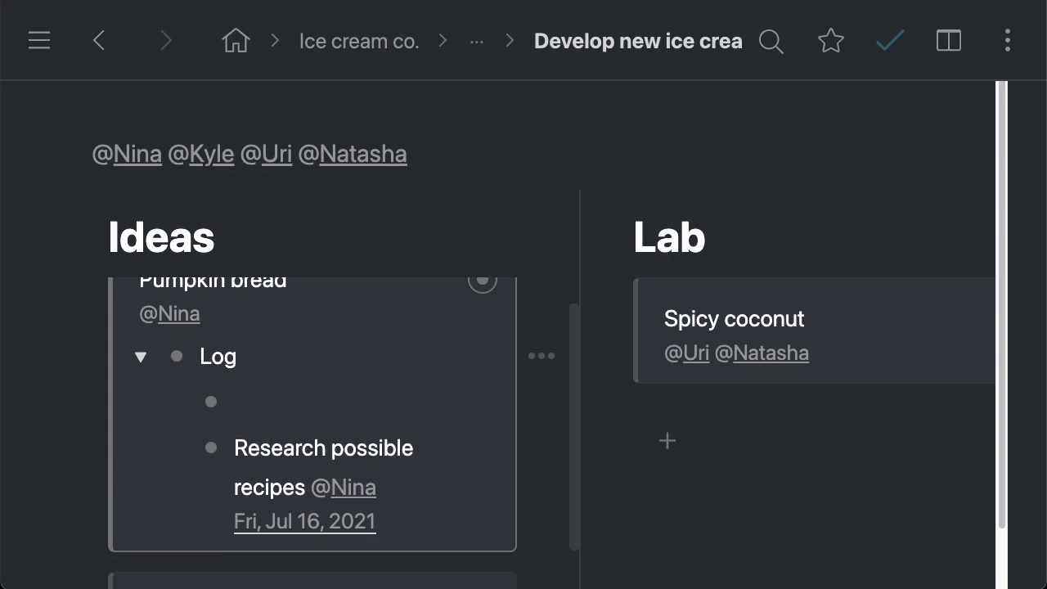
{"action": "type", "text": "today"}
{"action": "key", "text": "Tab"}
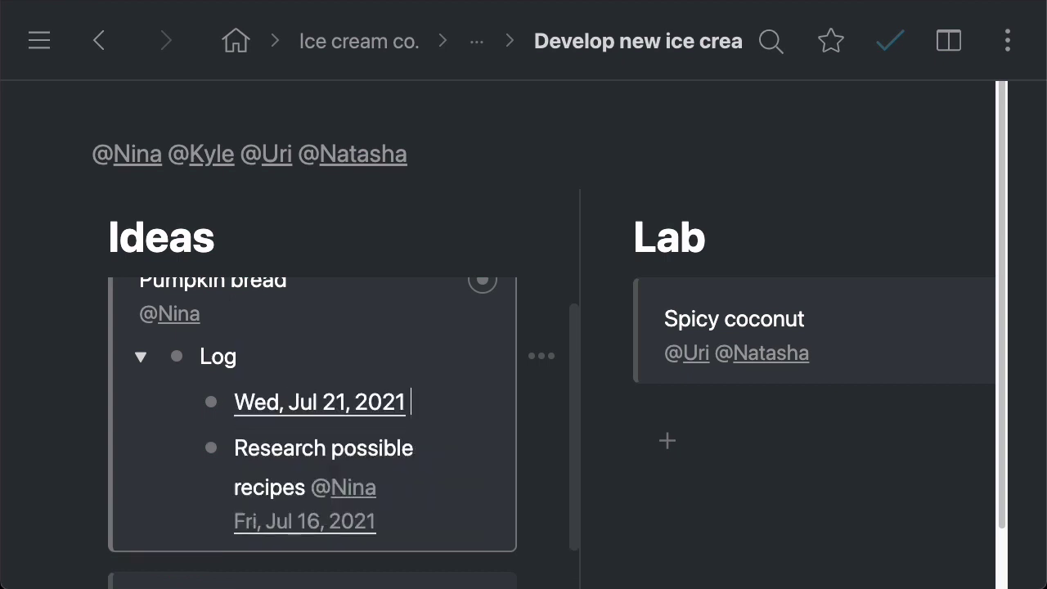
{"action": "key", "text": "shift+Home"}
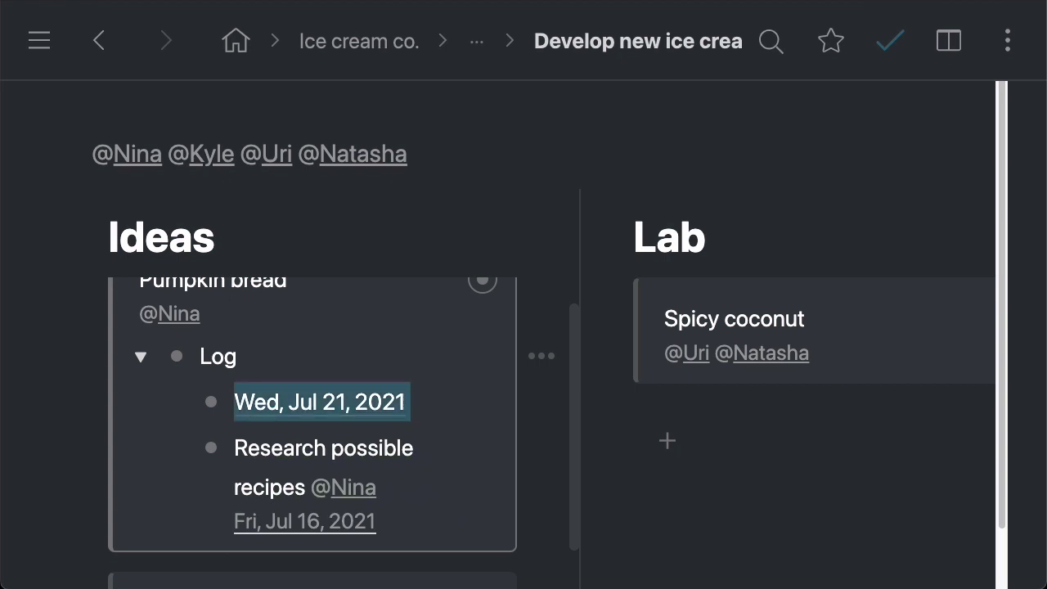
{"action": "key", "text": "BackSpace"}
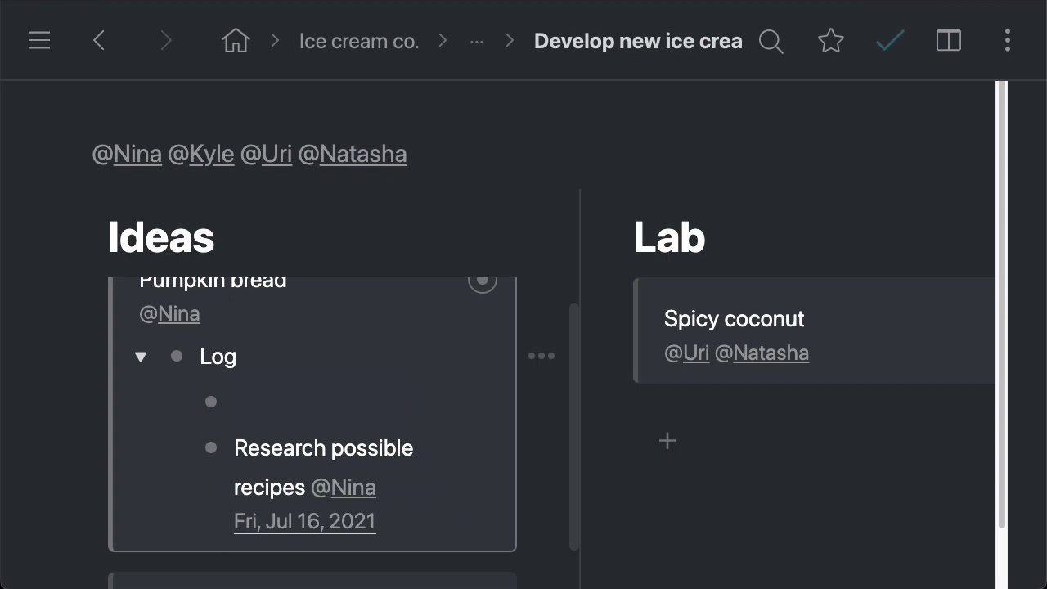
Step: Convert 'jul 23' into the Fri, Jul 23, 2021 date, then delete it
{"action": "type", "text": "jul ,23"}
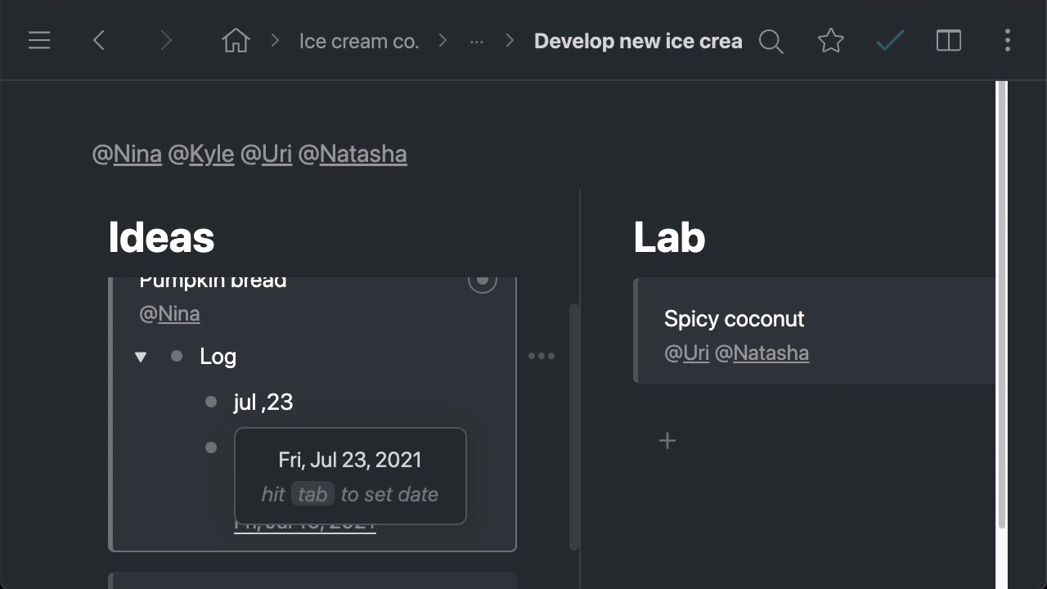
{"action": "key", "text": "Tab"}
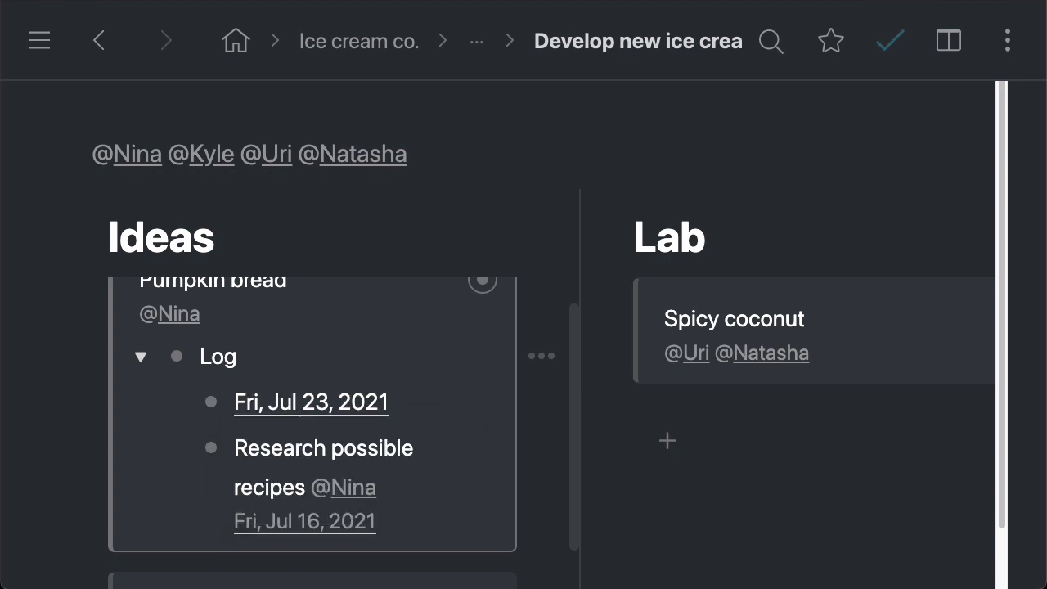
{"action": "key", "text": "BackSpace"}
{"action": "key", "text": "BackSpace"}
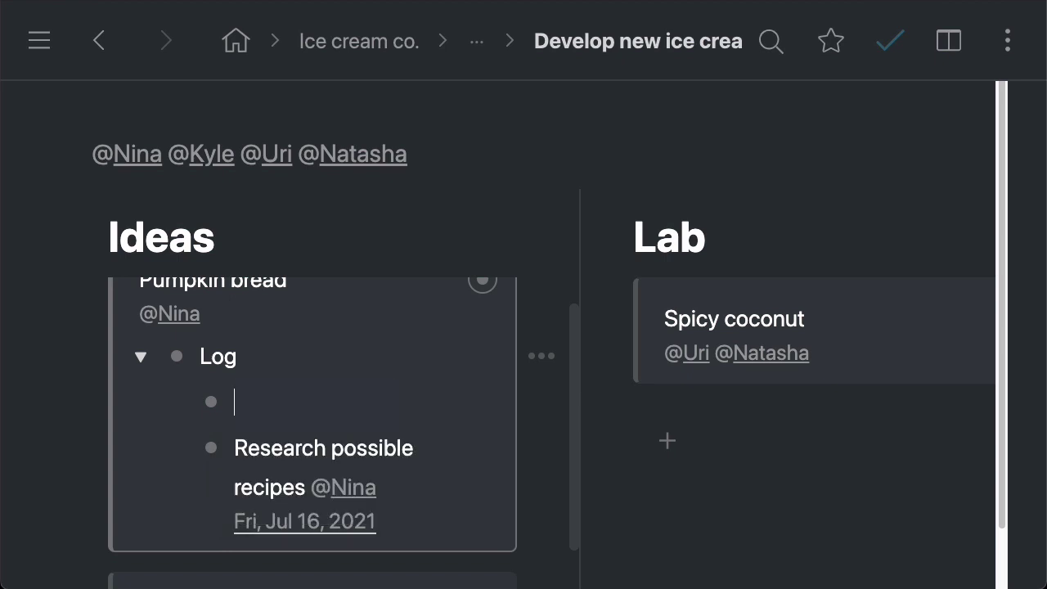
{"action": "key", "text": "BackSpace"}
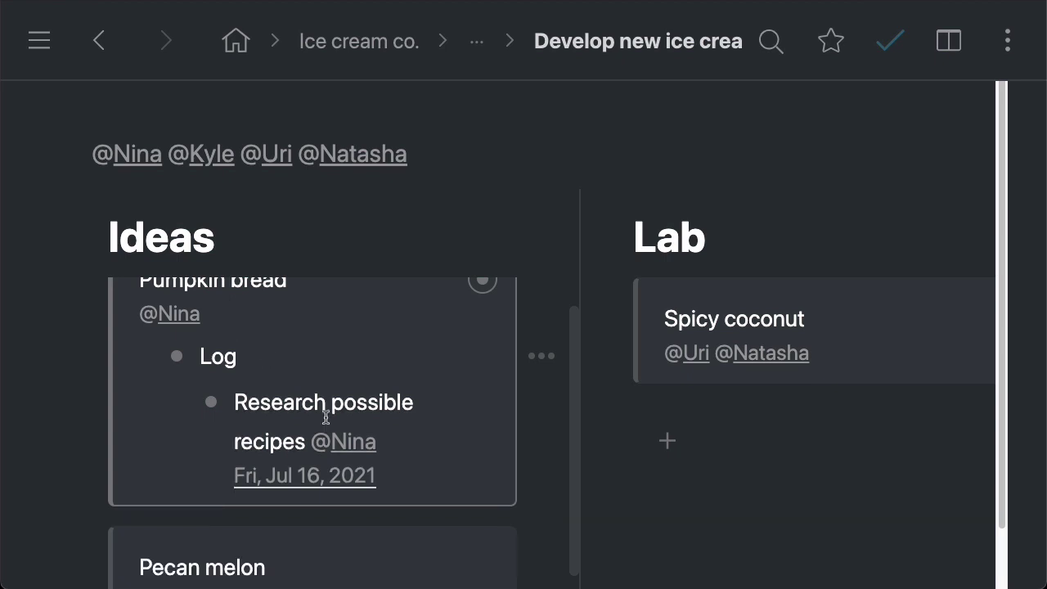
{"action": "left_click", "coordinate": [142, 358]}
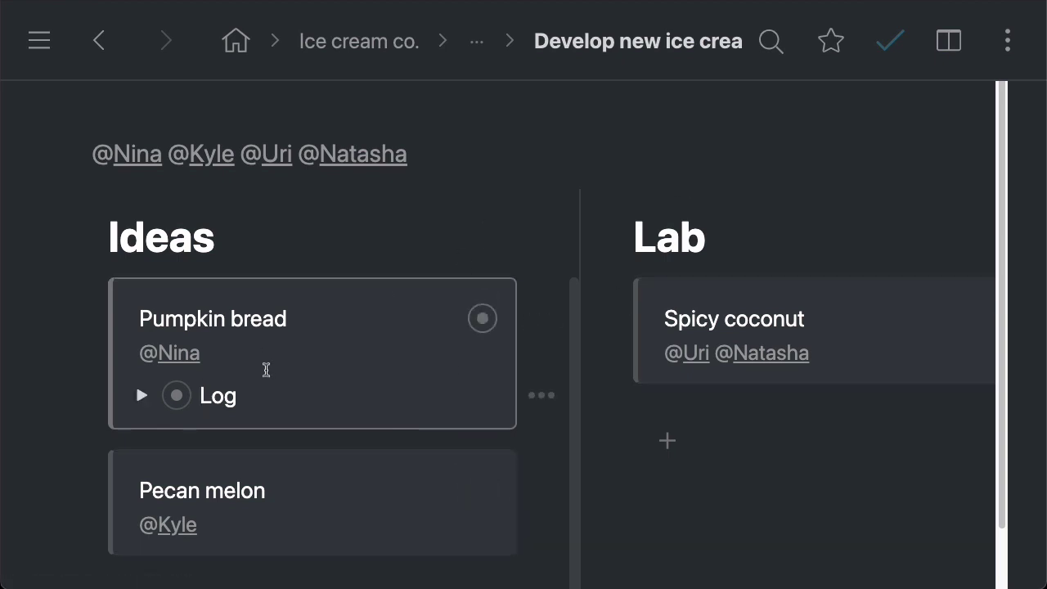
{"action": "left_click", "coordinate": [770, 41]}
{"action": "type", "text": "ju"}
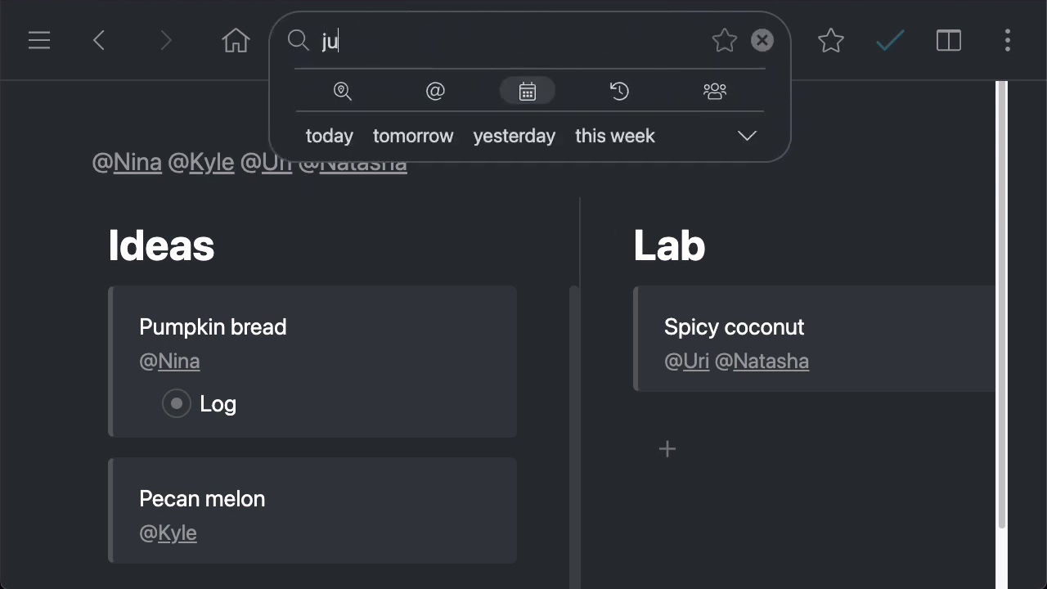
{"action": "type", "text": "l"}
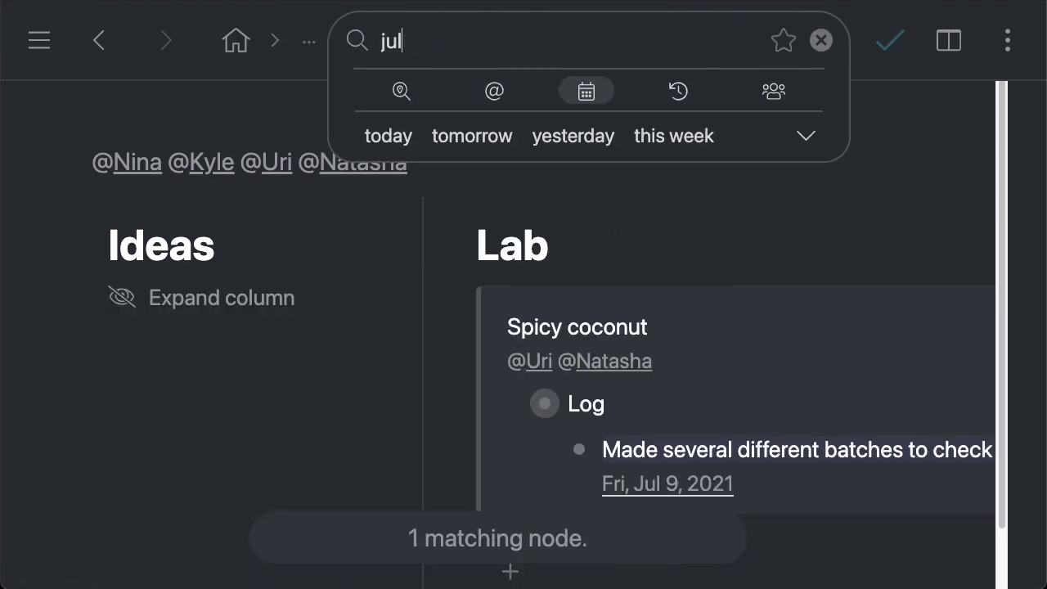
{"action": "type", "text": "9-9"}
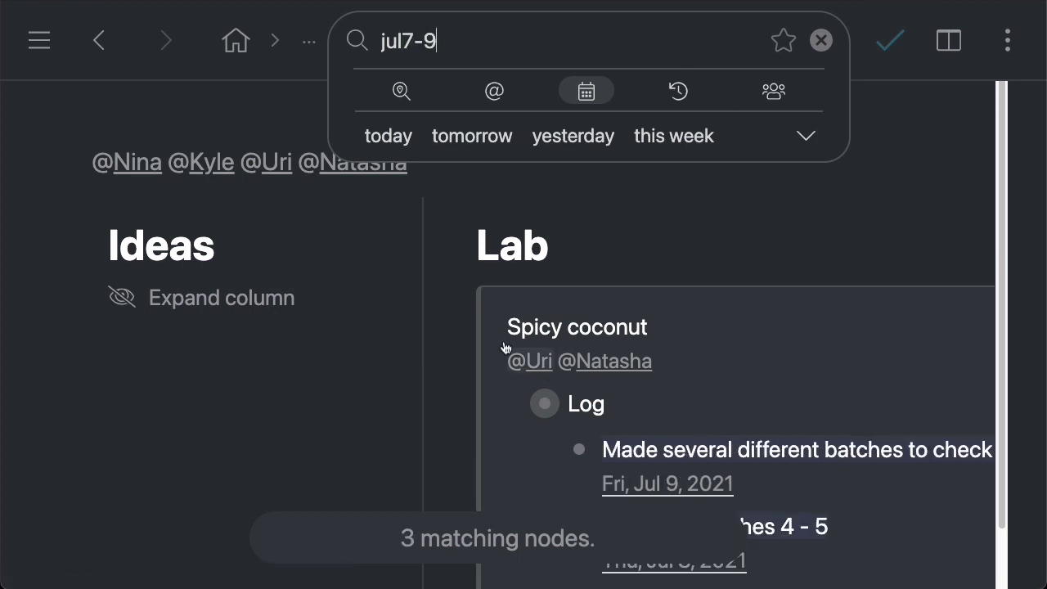
{"action": "scroll", "coordinate": [436, 324], "scroll_direction": "down", "scroll_amount": 1}
{"action": "scroll", "coordinate": [436, 325], "scroll_direction": "down", "scroll_amount": 3}
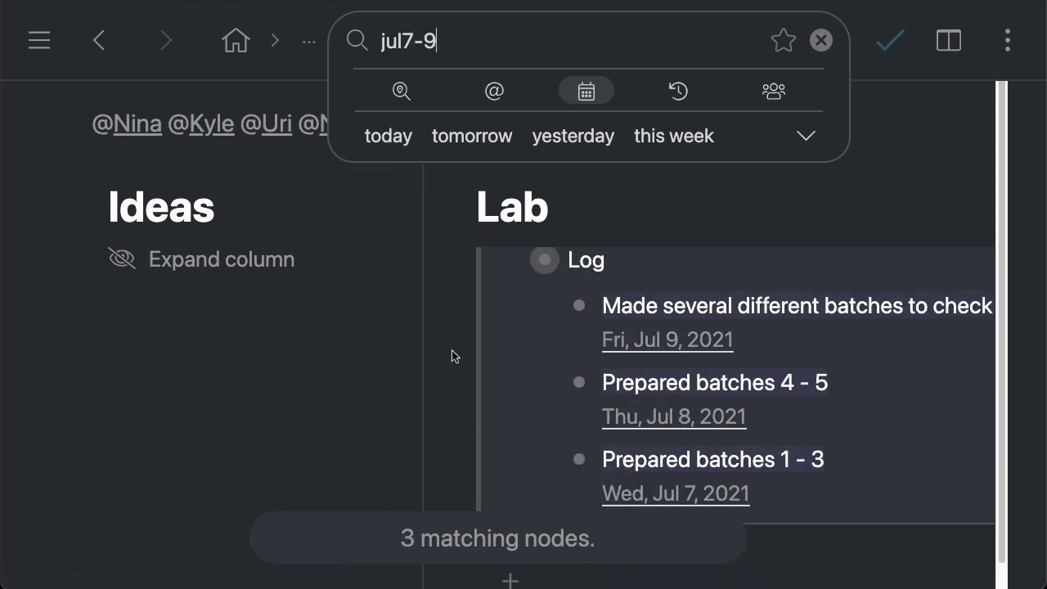
{"action": "scroll", "coordinate": [548, 336], "scroll_direction": "right", "scroll_amount": 5}
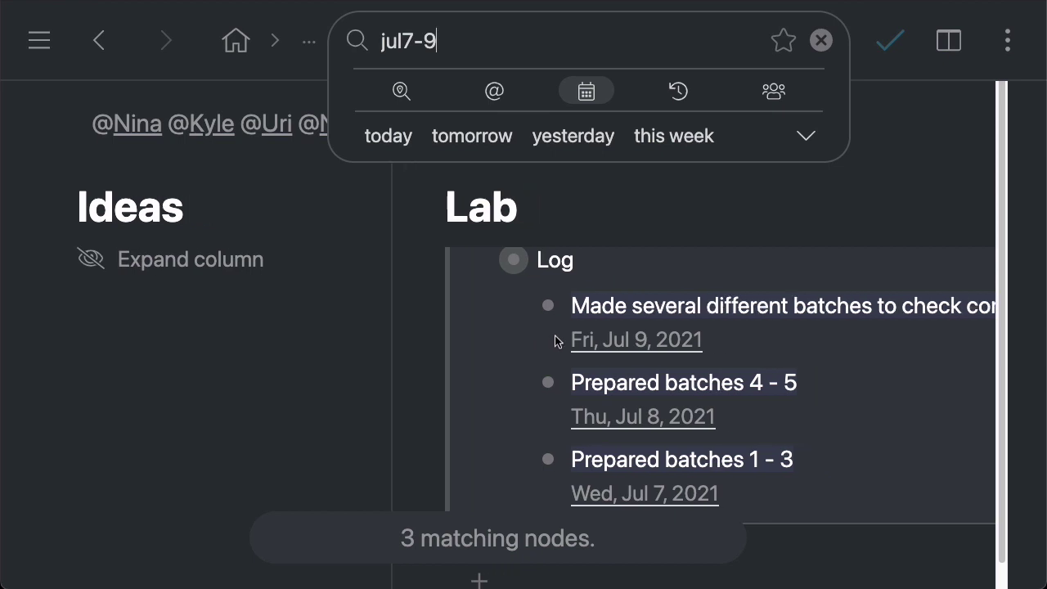
{"action": "scroll", "coordinate": [416, 313], "scroll_direction": "up", "scroll_amount": 3}
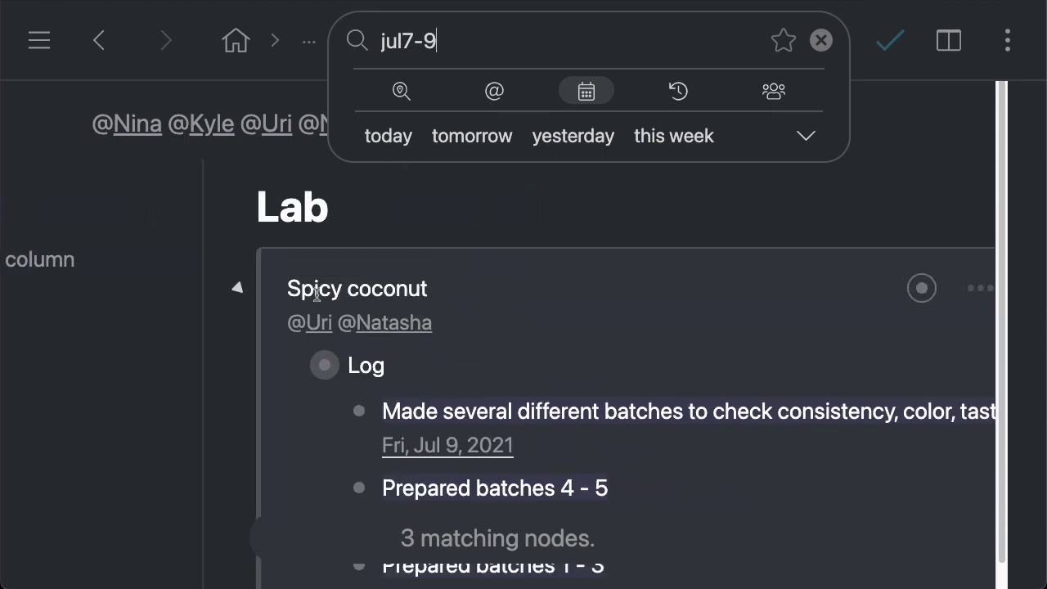
{"action": "scroll", "coordinate": [613, 338], "scroll_direction": "down", "scroll_amount": 3}
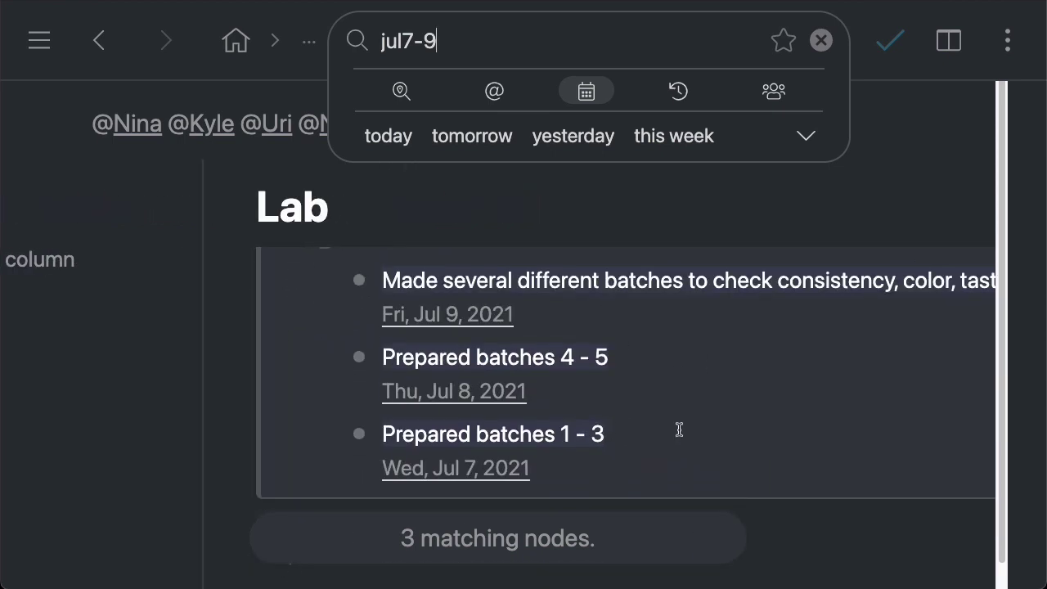
{"action": "scroll", "coordinate": [496, 412], "scroll_direction": "up", "scroll_amount": 2}
{"action": "scroll", "coordinate": [573, 393], "scroll_direction": "down", "scroll_amount": 1}
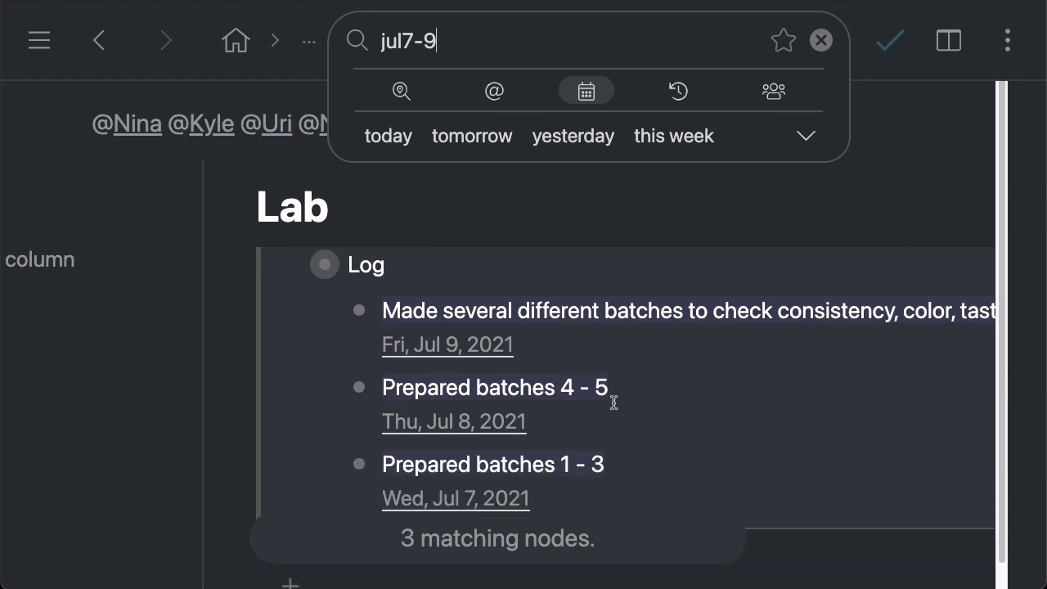
{"action": "left_click", "coordinate": [316, 46]}
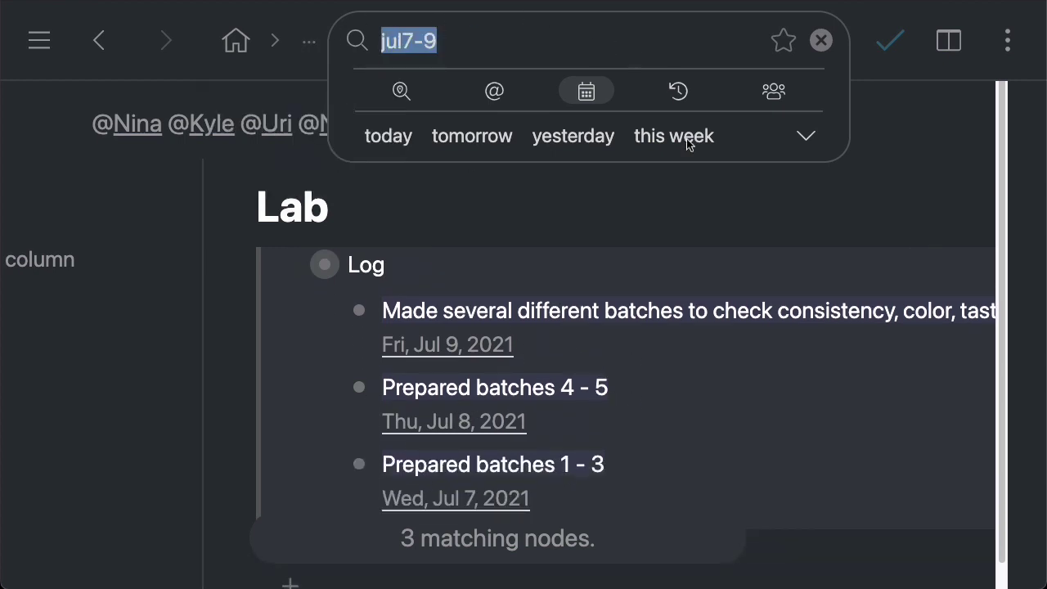
{"action": "left_click", "coordinate": [807, 136]}
Step: Close the search and collapse Pumpkin bread's Log on the board
{"action": "left_click", "coordinate": [821, 40]}
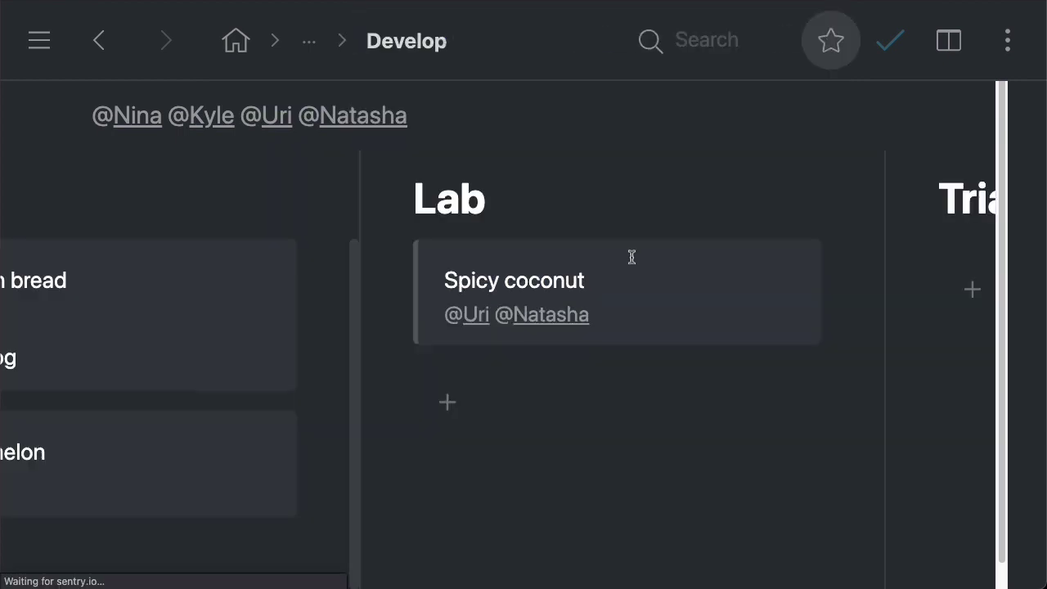
{"action": "scroll", "coordinate": [548, 370], "scroll_direction": "left", "scroll_amount": 3}
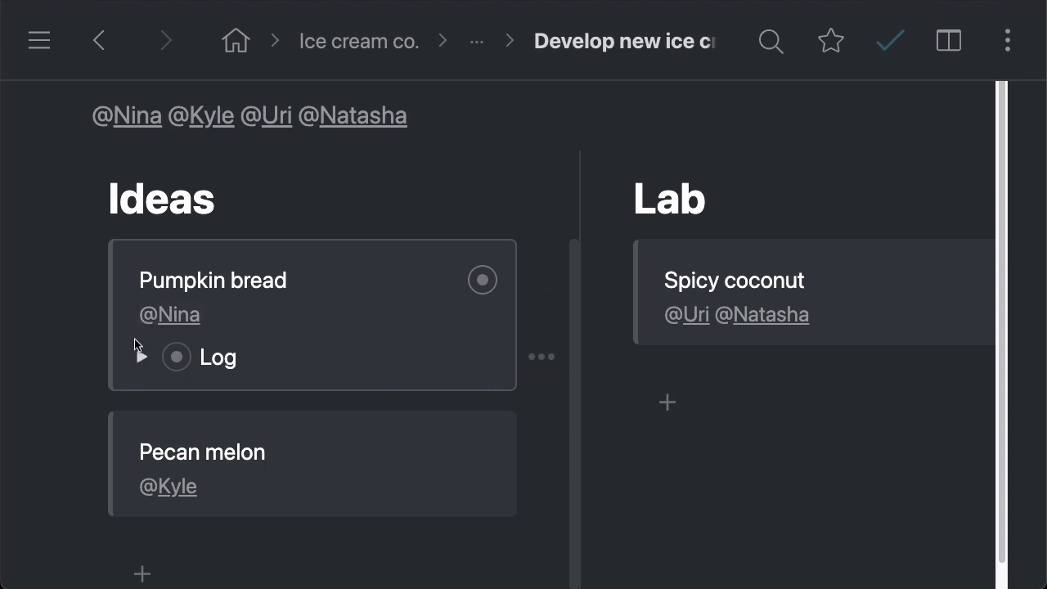
{"action": "left_click", "coordinate": [91, 280]}
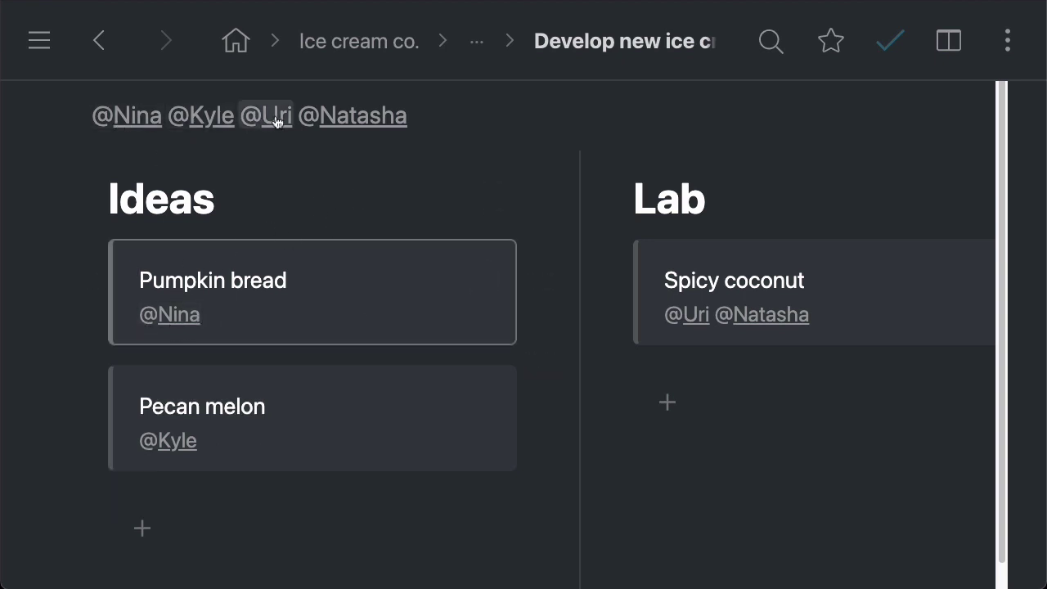
{"action": "scroll", "coordinate": [572, 228], "scroll_direction": "up", "scroll_amount": 1}
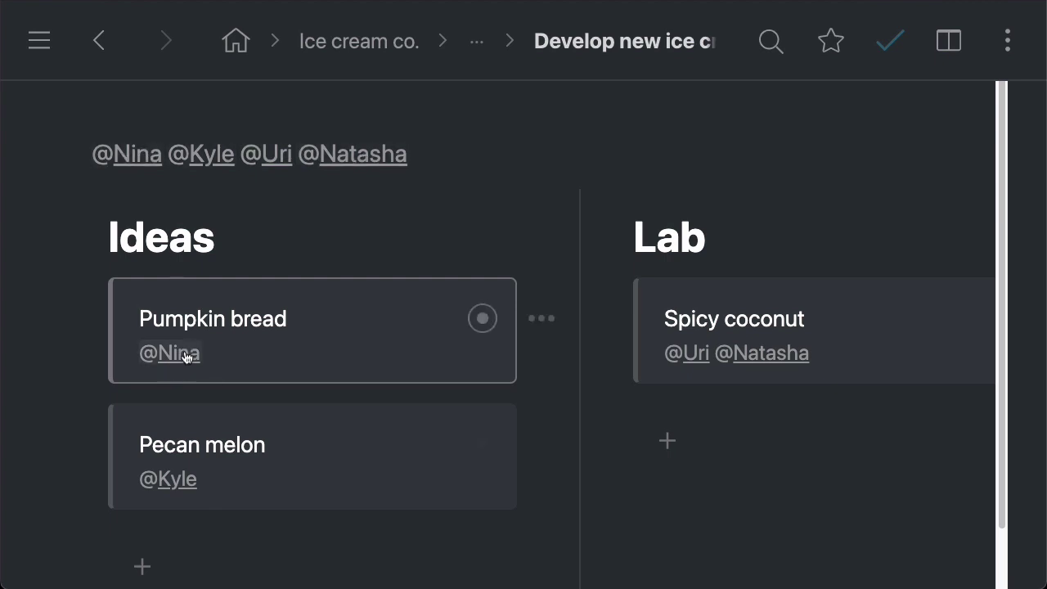
{"action": "left_click", "coordinate": [131, 157]}
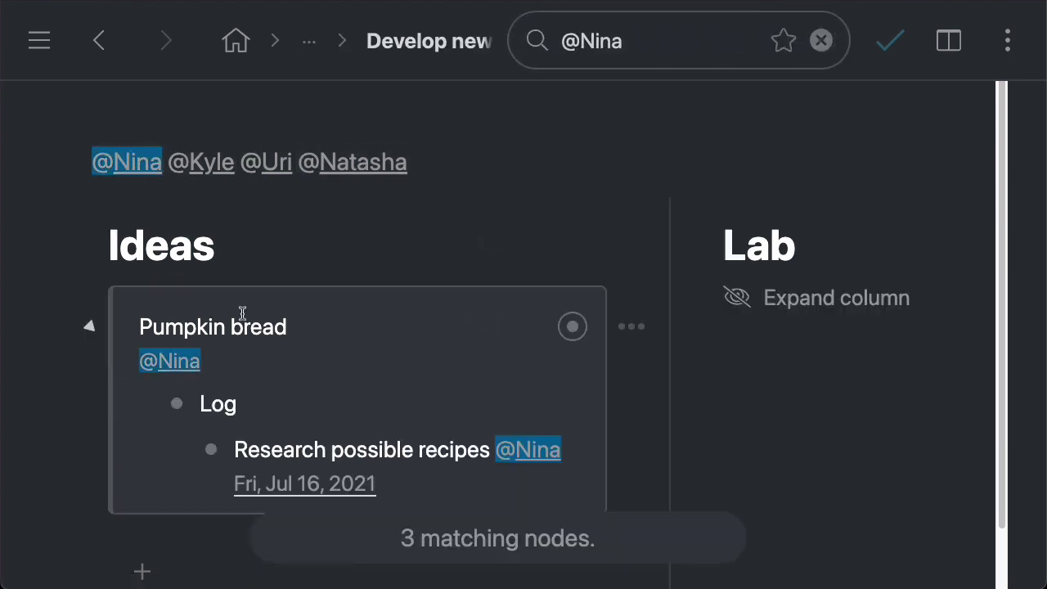
{"action": "scroll", "coordinate": [279, 331], "scroll_direction": "down", "scroll_amount": 1}
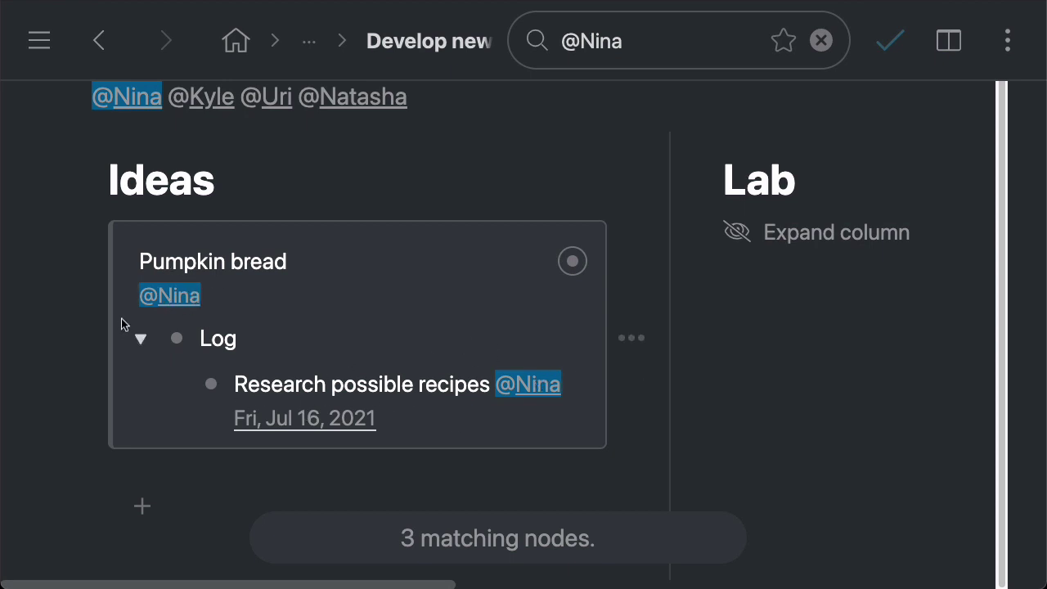
{"action": "left_click", "coordinate": [89, 261]}
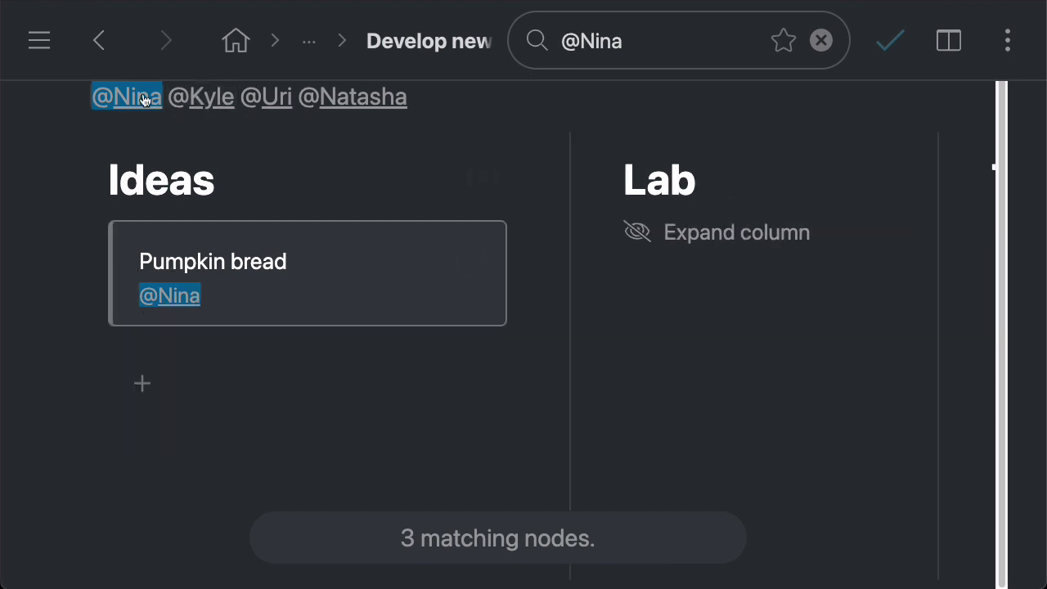
{"action": "key", "text": "Escape"}
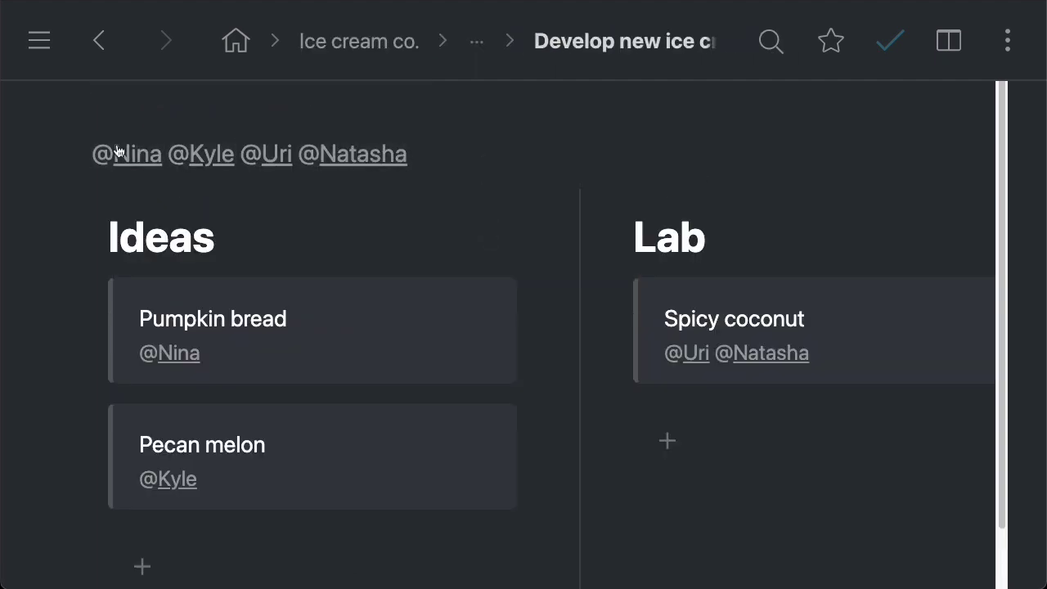
{"action": "left_click", "coordinate": [220, 157]}
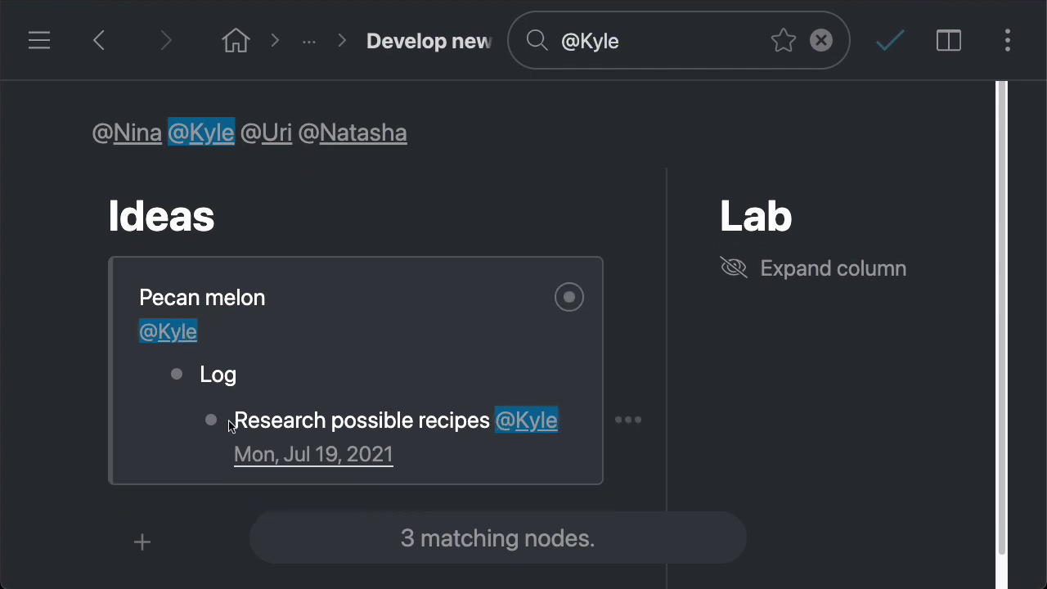
{"action": "left_click", "coordinate": [214, 137]}
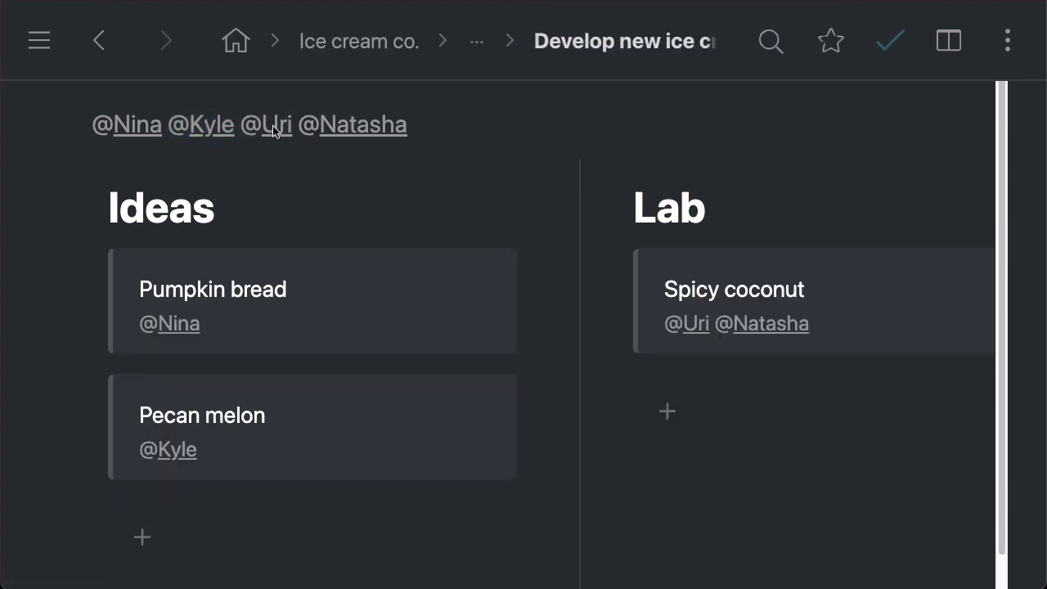
{"action": "left_click", "coordinate": [274, 131]}
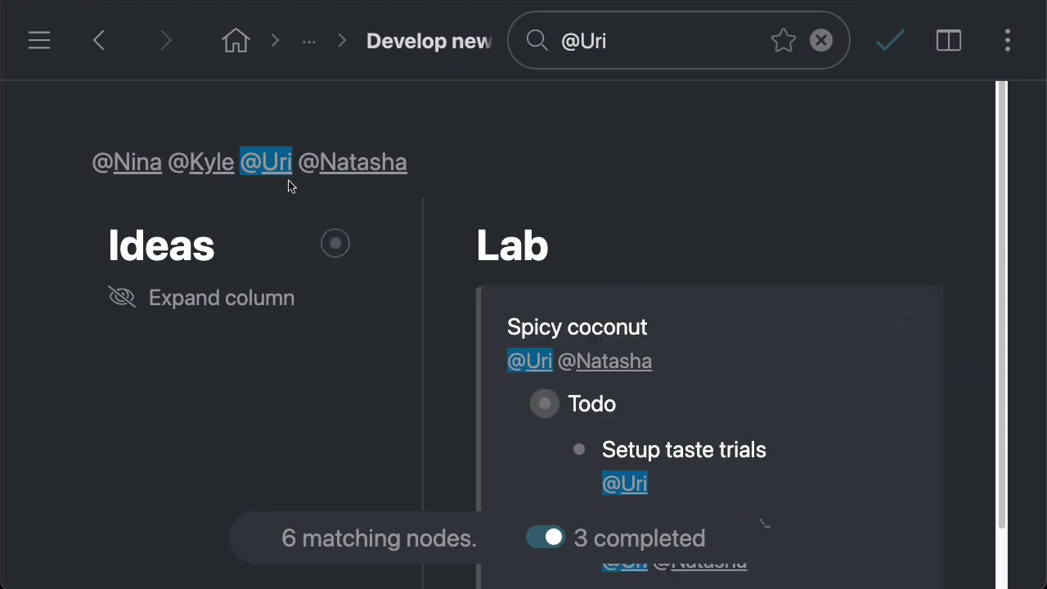
{"action": "left_click", "coordinate": [282, 169]}
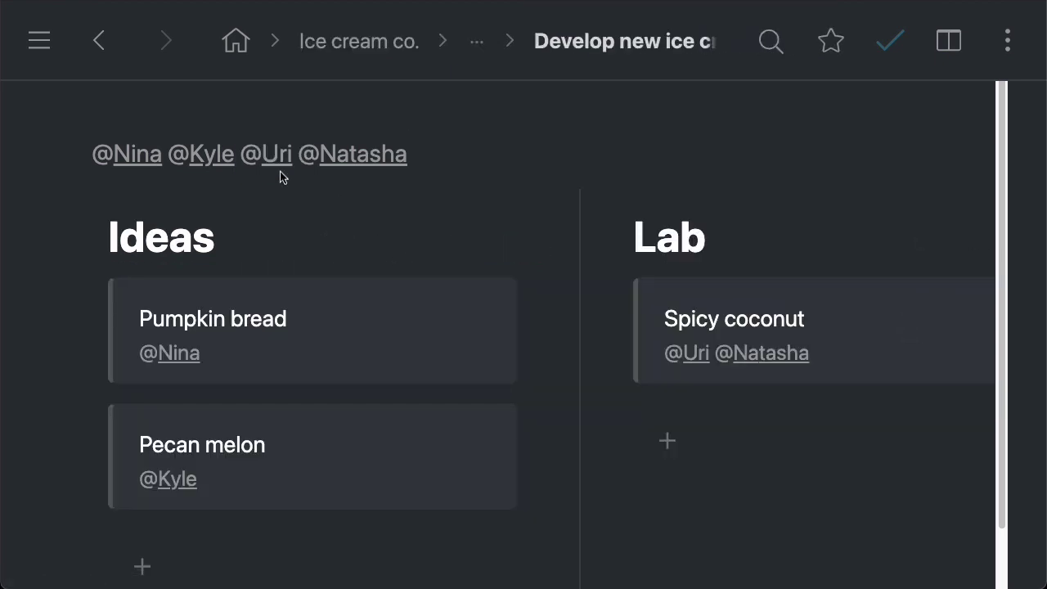
Step: Expand the Spicy coconut card and its Todo to review the Setup taste trials task
{"action": "scroll", "coordinate": [321, 319], "scroll_direction": "right", "scroll_amount": 5}
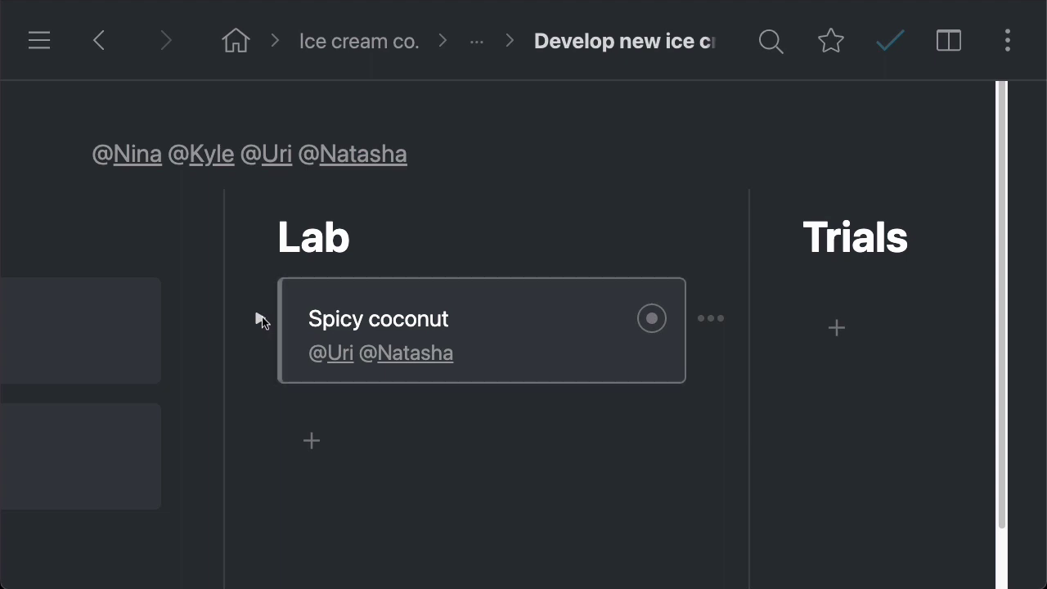
{"action": "left_click", "coordinate": [260, 318]}
{"action": "scroll", "coordinate": [565, 328], "scroll_direction": "down", "scroll_amount": 1}
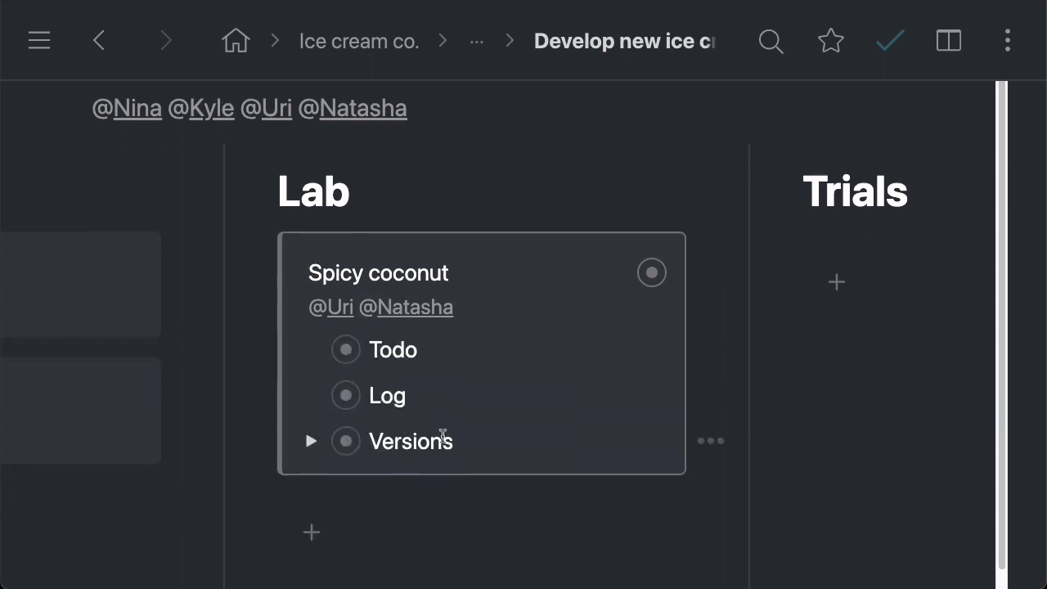
{"action": "left_click", "coordinate": [310, 350]}
{"action": "scroll", "coordinate": [585, 358], "scroll_direction": "down", "scroll_amount": 5}
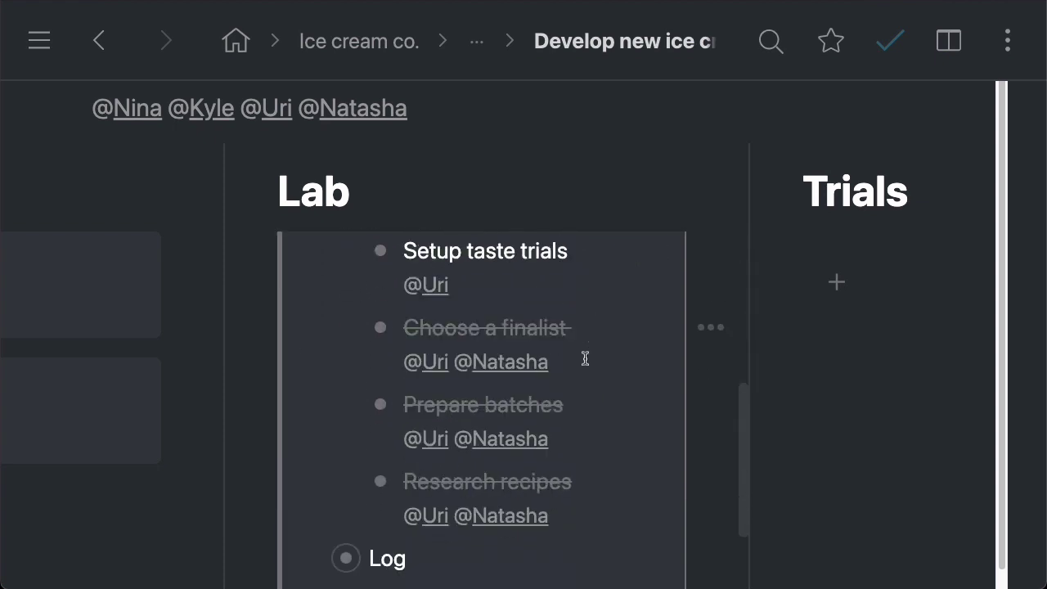
{"action": "scroll", "coordinate": [537, 381], "scroll_direction": "up", "scroll_amount": 2}
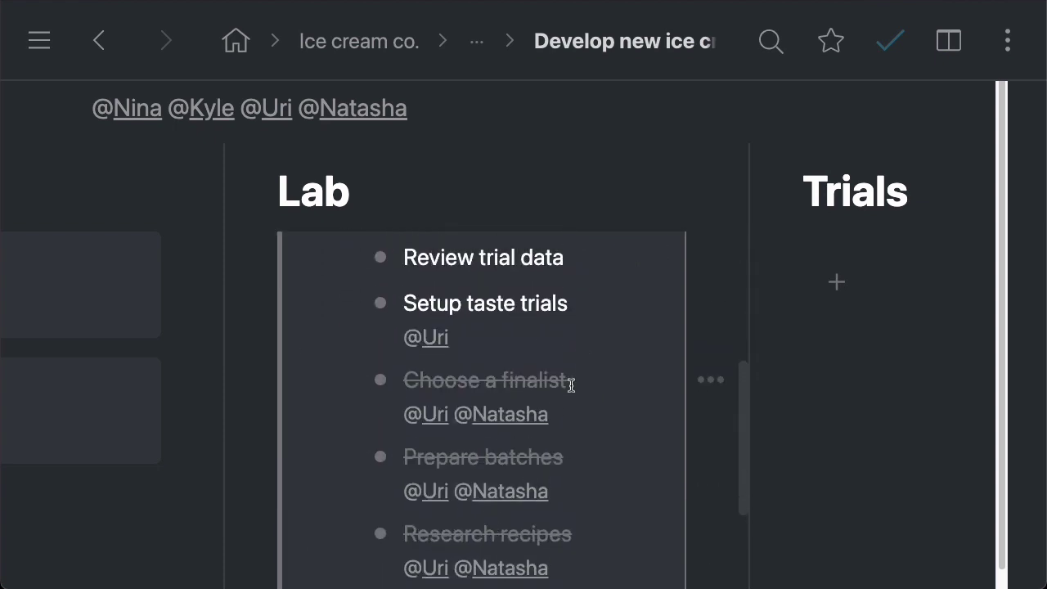
{"action": "left_click_drag", "start_coordinate": [407, 334], "coordinate": [587, 336]}
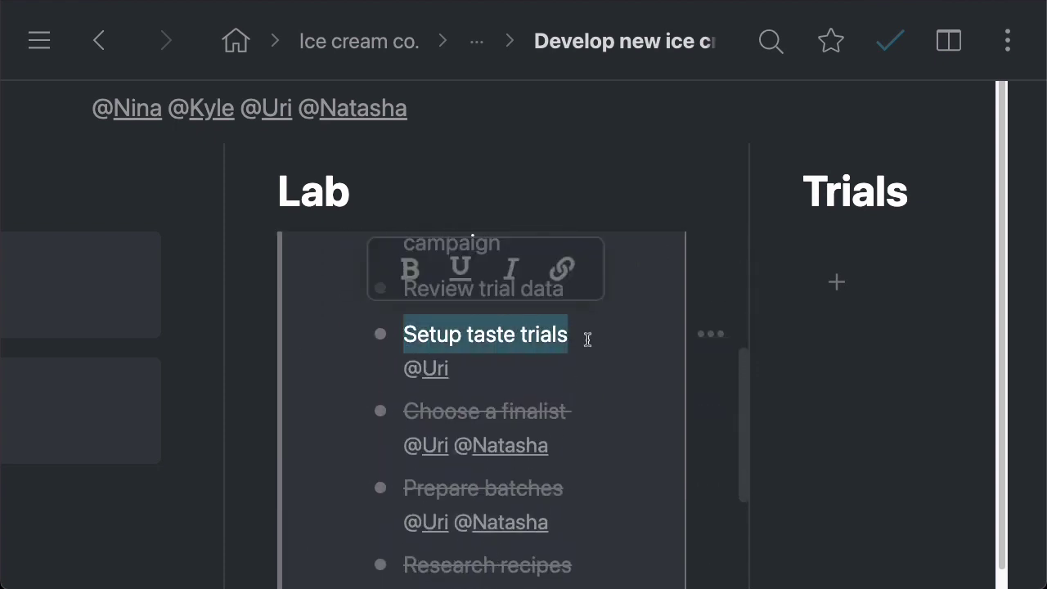
{"action": "left_click", "coordinate": [587, 336]}
Step: Zoom into Spicy coconut's Versions item as its own page
{"action": "scroll", "coordinate": [449, 372], "scroll_direction": "up", "scroll_amount": 3}
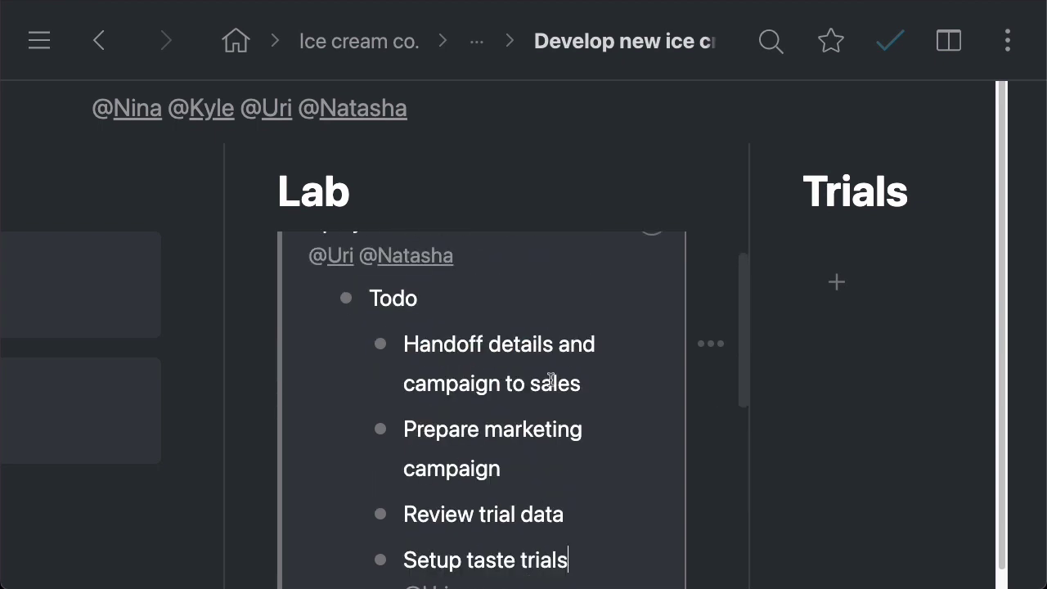
{"action": "scroll", "coordinate": [484, 493], "scroll_direction": "down", "scroll_amount": 2}
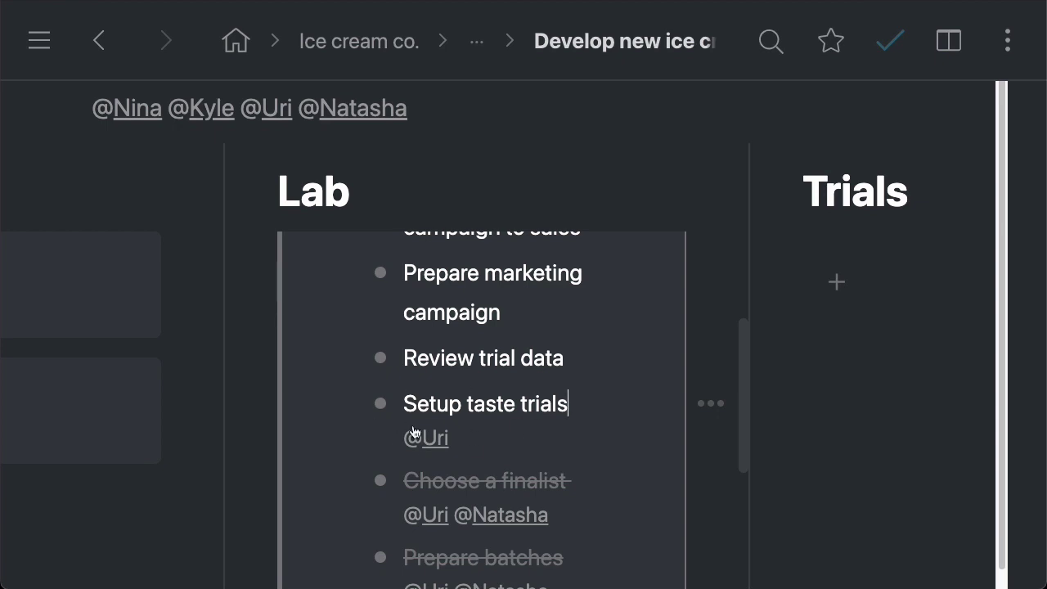
{"action": "scroll", "coordinate": [558, 407], "scroll_direction": "up", "scroll_amount": 3}
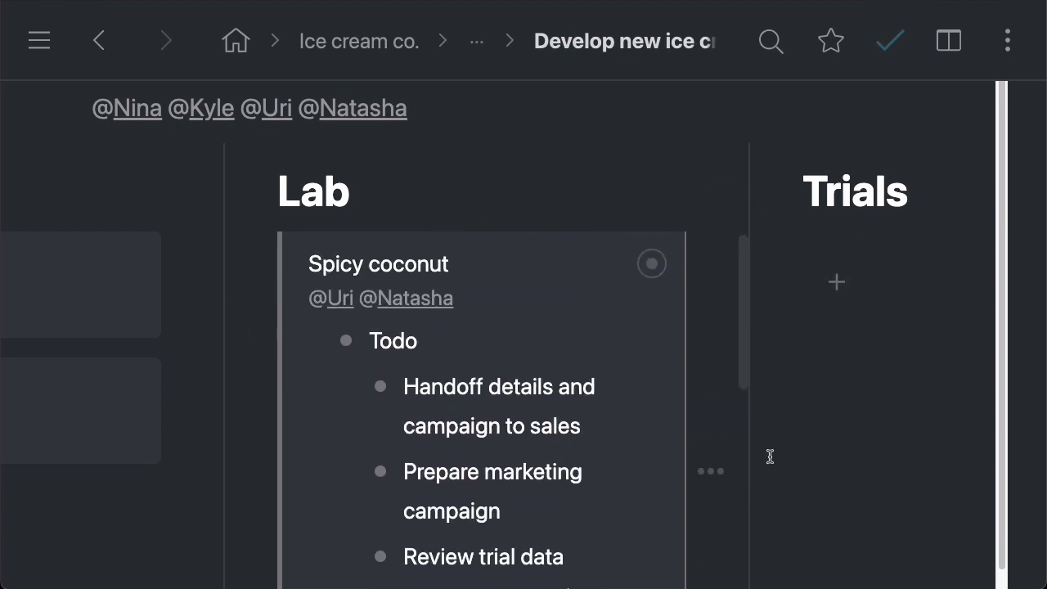
{"action": "scroll", "coordinate": [577, 415], "scroll_direction": "up", "scroll_amount": 2}
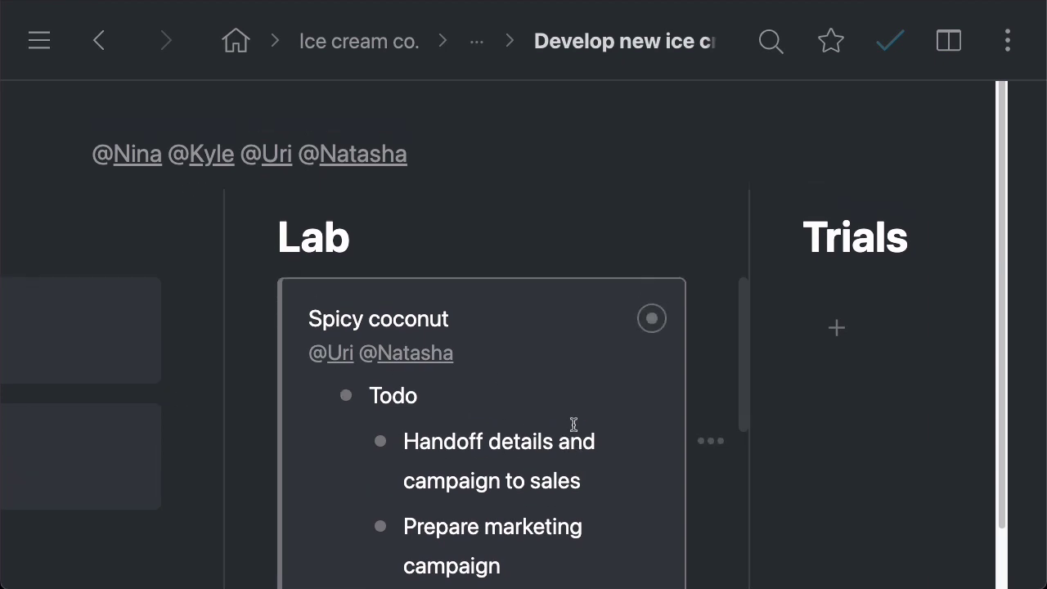
{"action": "scroll", "coordinate": [611, 415], "scroll_direction": "down", "scroll_amount": 5}
{"action": "scroll", "coordinate": [612, 417], "scroll_direction": "down", "scroll_amount": 2}
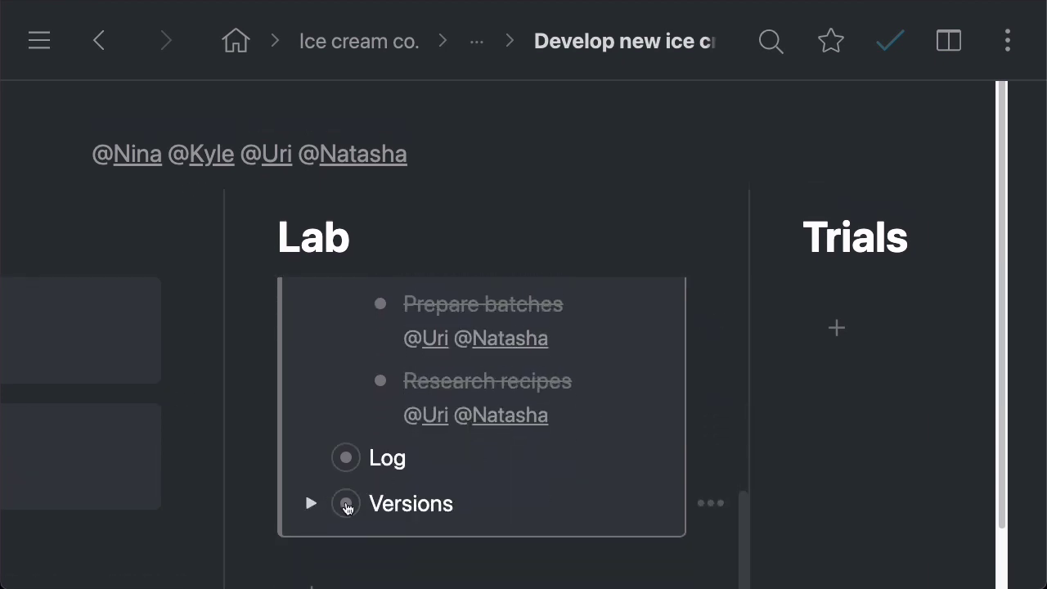
{"action": "left_click", "coordinate": [347, 503]}
Step: Scroll through the v1–v5 flavor versions on the Versions page
{"action": "scroll", "coordinate": [945, 323], "scroll_direction": "down", "scroll_amount": 5}
{"action": "scroll", "coordinate": [945, 326], "scroll_direction": "down", "scroll_amount": 5}
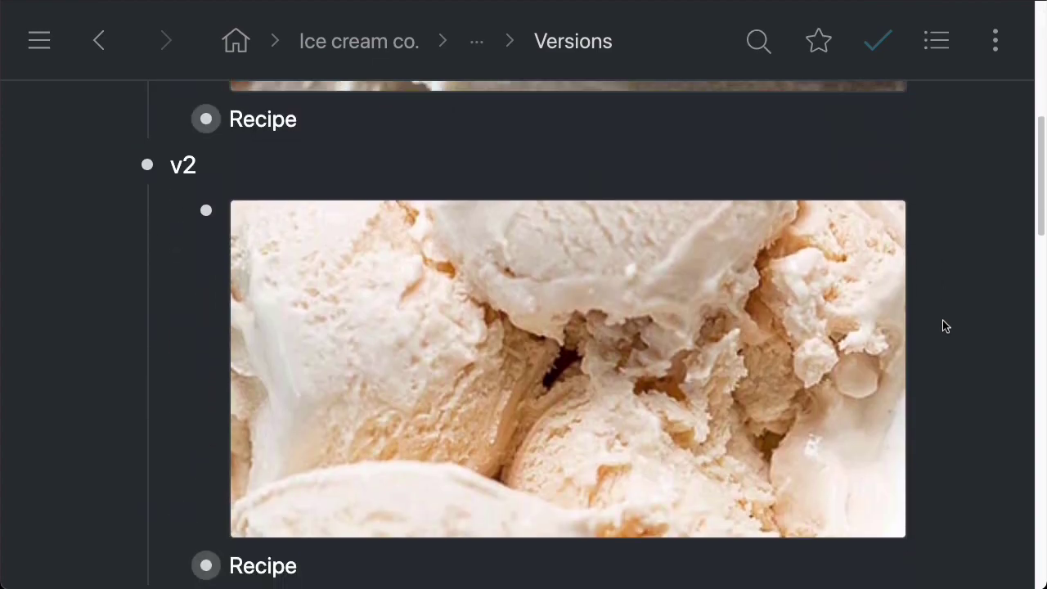
{"action": "scroll", "coordinate": [945, 326], "scroll_direction": "down", "scroll_amount": 7}
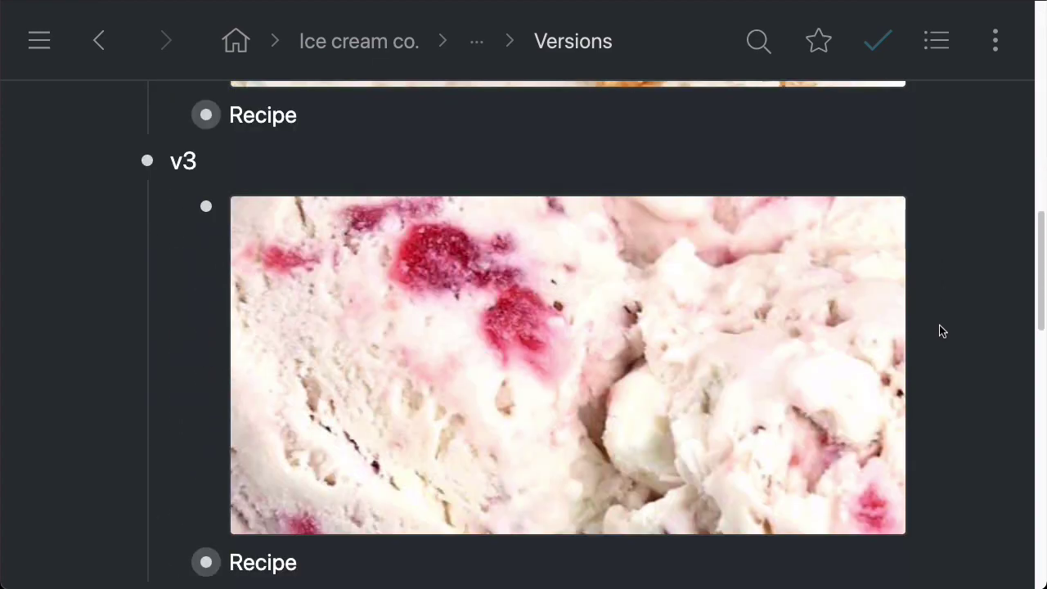
{"action": "scroll", "coordinate": [953, 330], "scroll_direction": "down", "scroll_amount": 8}
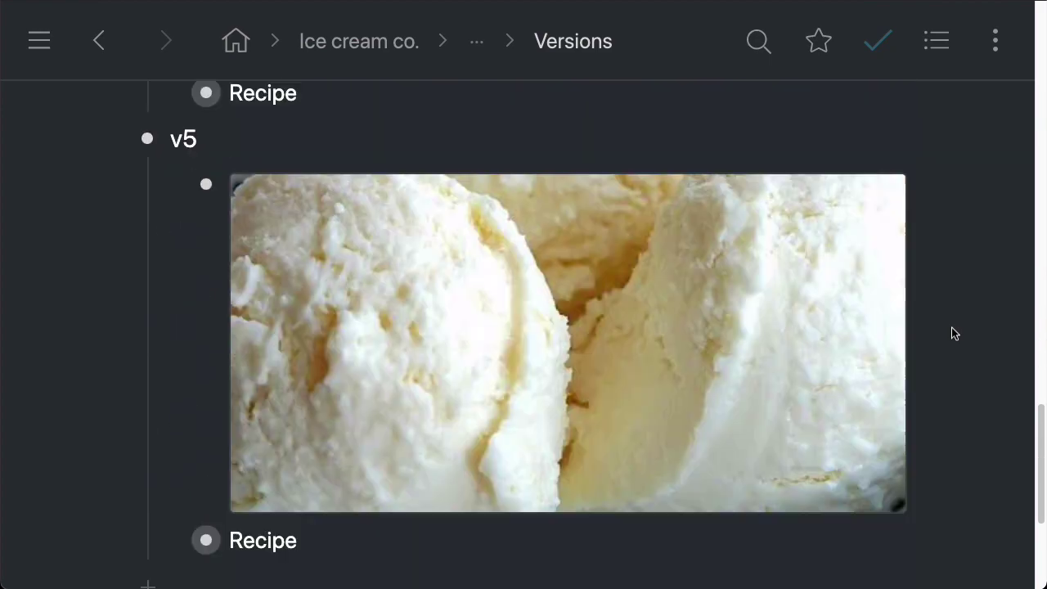
{"action": "scroll", "coordinate": [953, 335], "scroll_direction": "up", "scroll_amount": 7}
{"action": "scroll", "coordinate": [953, 343], "scroll_direction": "up", "scroll_amount": 10}
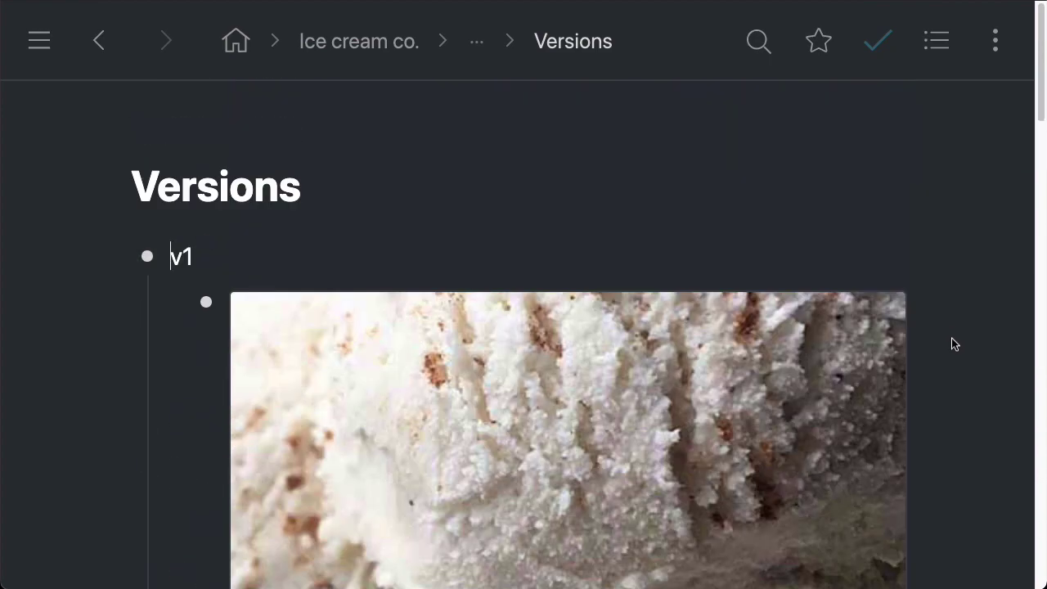
Step: Return to the flavor board and collapse Spicy coconut's Todo and card
{"action": "mouse_move", "coordinate": [402, 71]}
{"action": "left_click", "coordinate": [95, 41]}
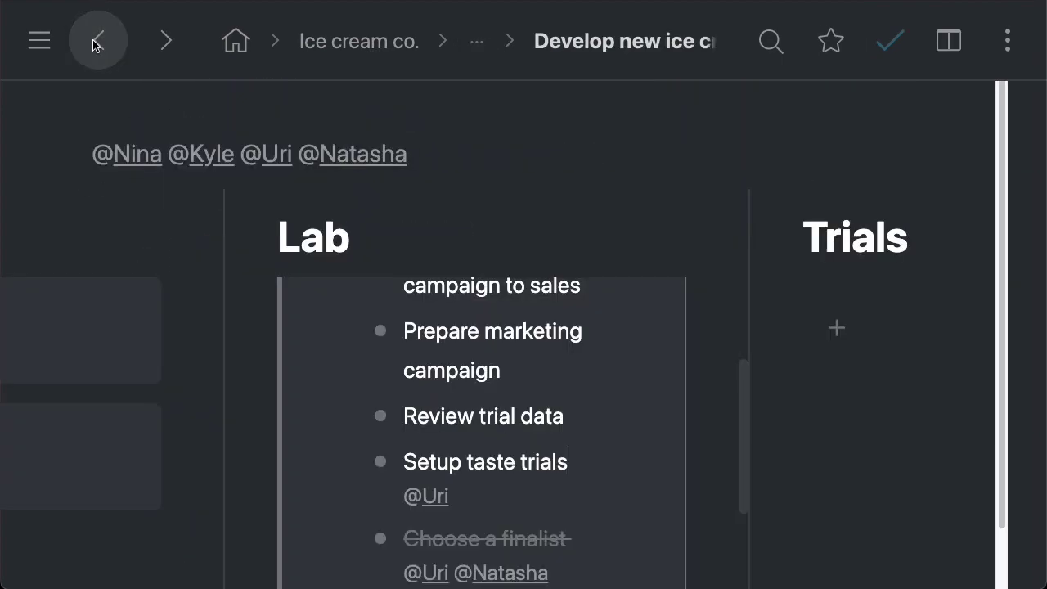
{"action": "scroll", "coordinate": [509, 344], "scroll_direction": "down", "scroll_amount": 4}
{"action": "scroll", "coordinate": [502, 371], "scroll_direction": "up", "scroll_amount": 5}
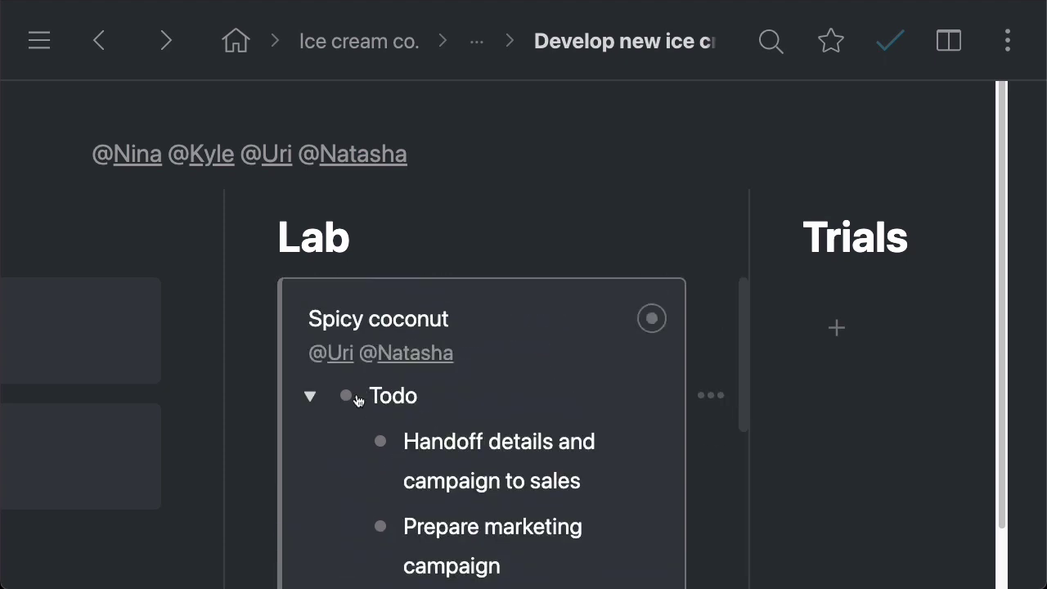
{"action": "left_click", "coordinate": [309, 395]}
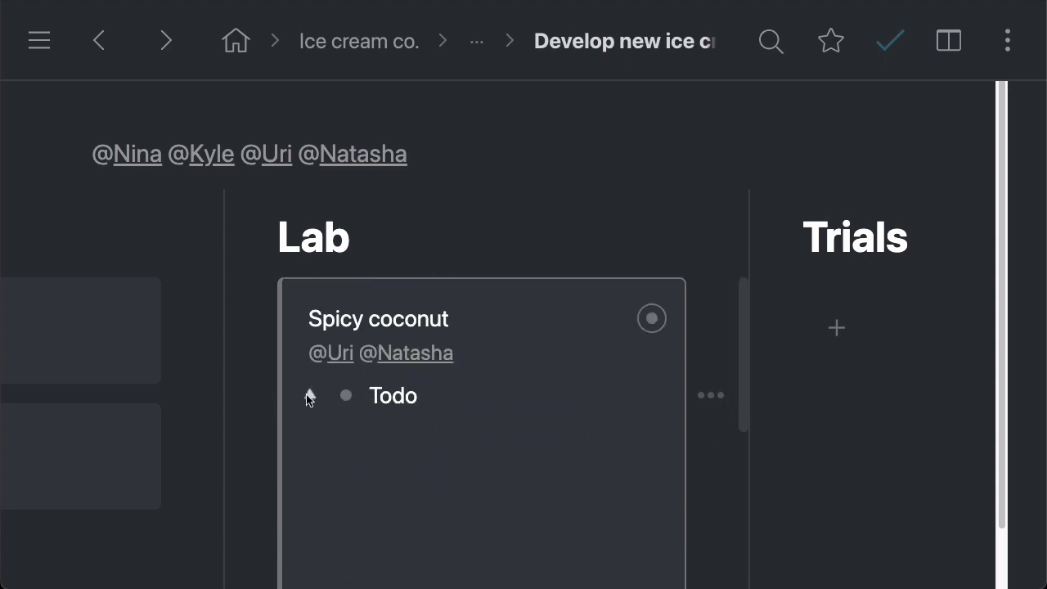
{"action": "left_click", "coordinate": [257, 319]}
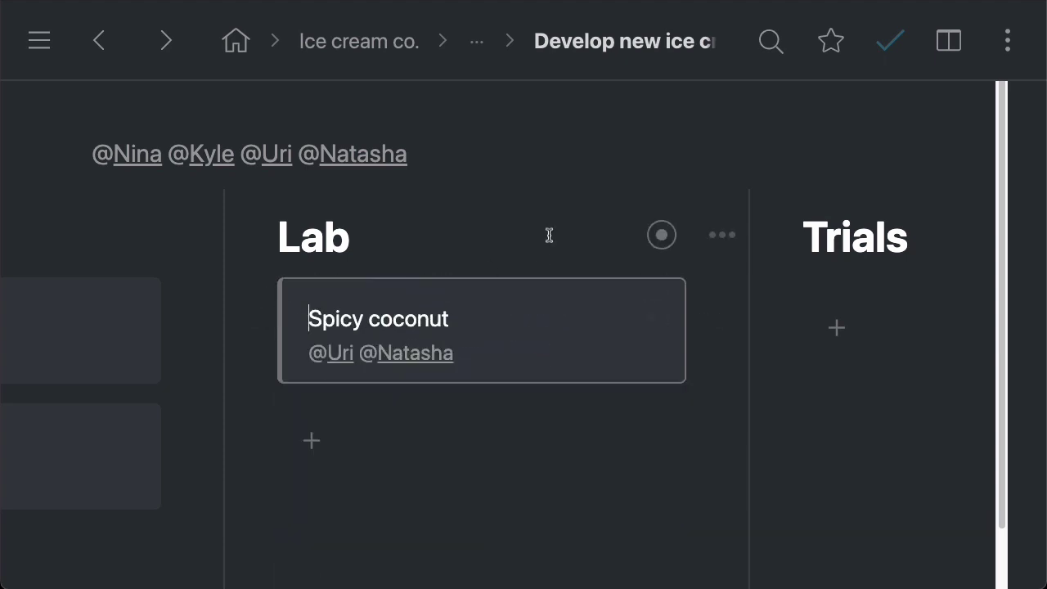
{"action": "mouse_move", "coordinate": [469, 42]}
{"action": "left_click", "coordinate": [479, 123]}
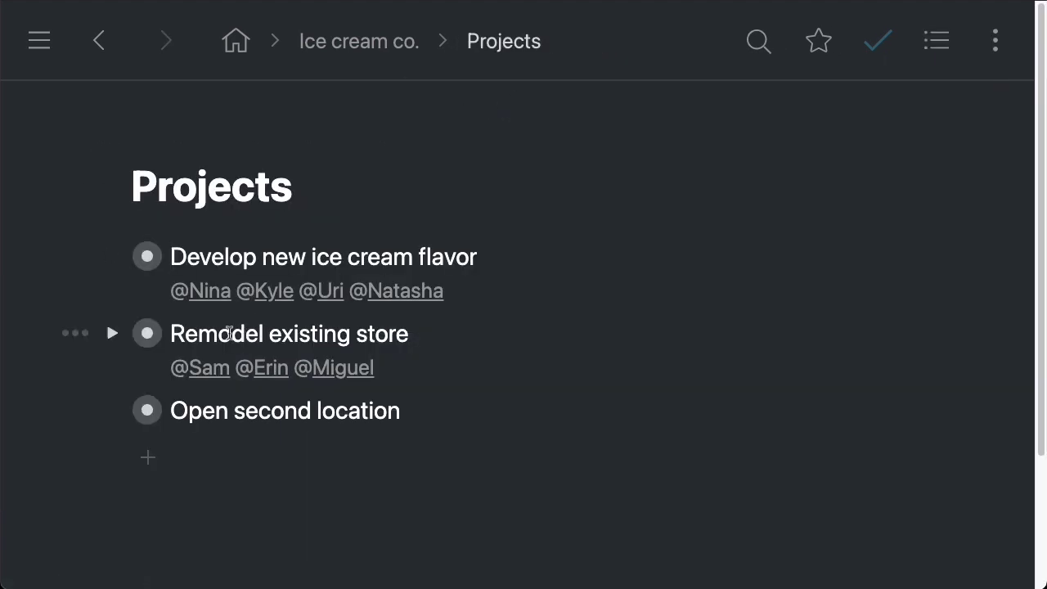
{"action": "left_click", "coordinate": [148, 337]}
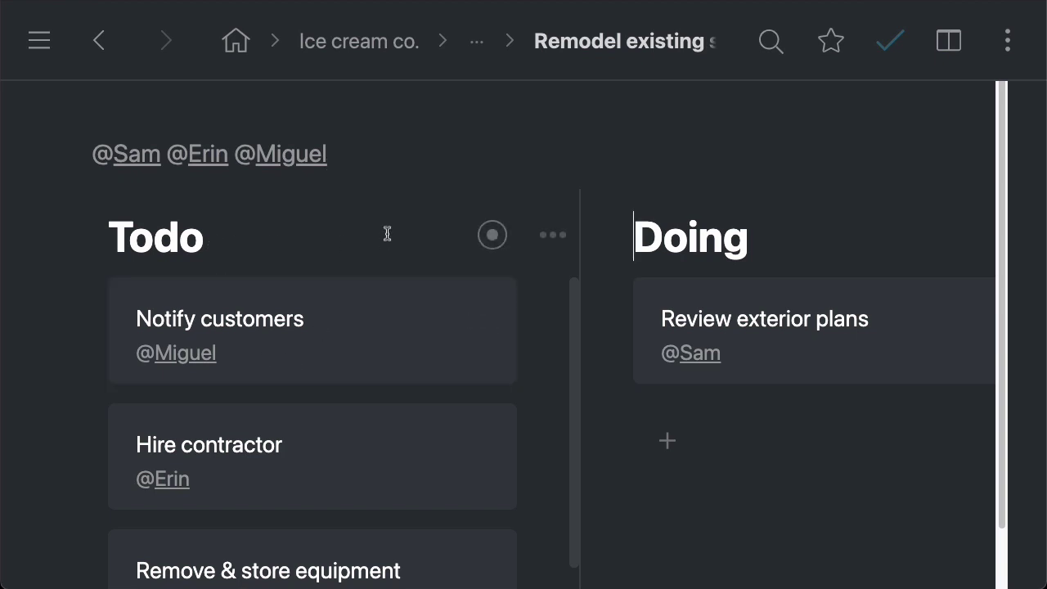
{"action": "left_click_drag", "start_coordinate": [106, 236], "coordinate": [260, 227]}
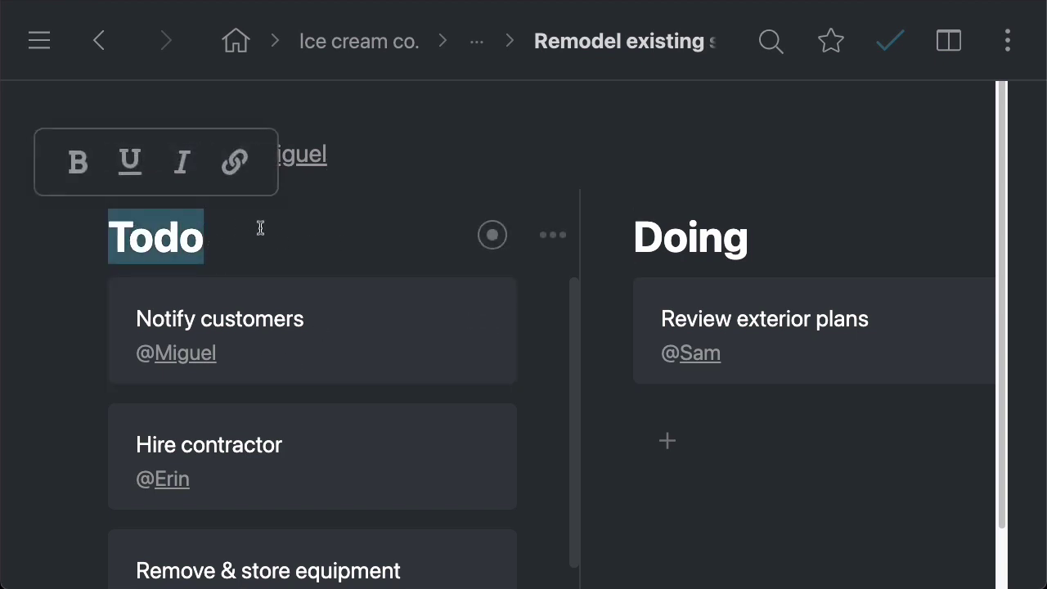
{"action": "left_click", "coordinate": [260, 228]}
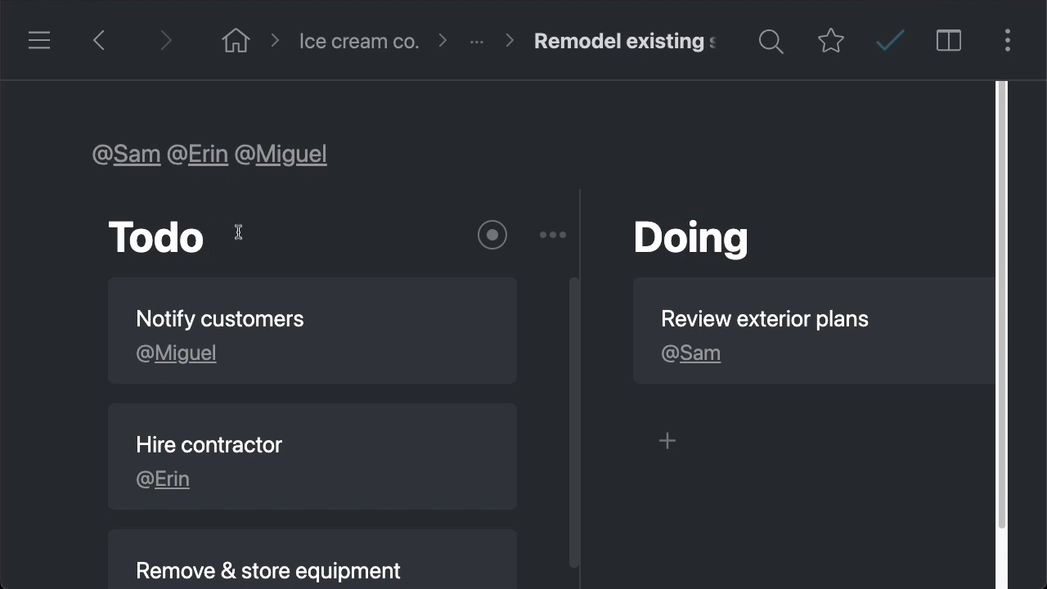
{"action": "scroll", "coordinate": [549, 236], "scroll_direction": "right", "scroll_amount": 2}
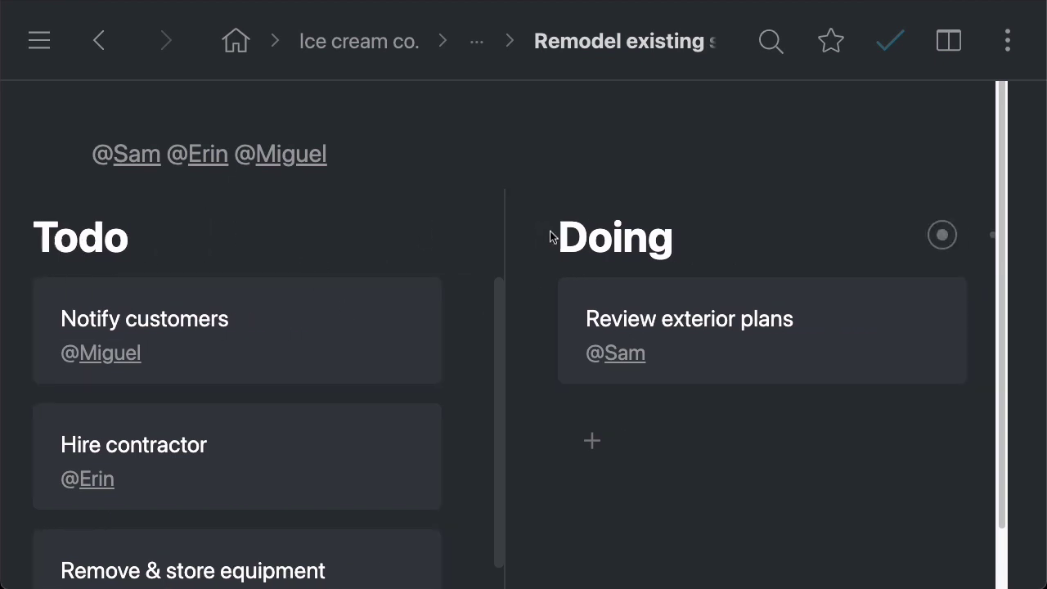
{"action": "scroll", "coordinate": [550, 237], "scroll_direction": "right", "scroll_amount": 8}
{"action": "scroll", "coordinate": [664, 243], "scroll_direction": "left", "scroll_amount": 10}
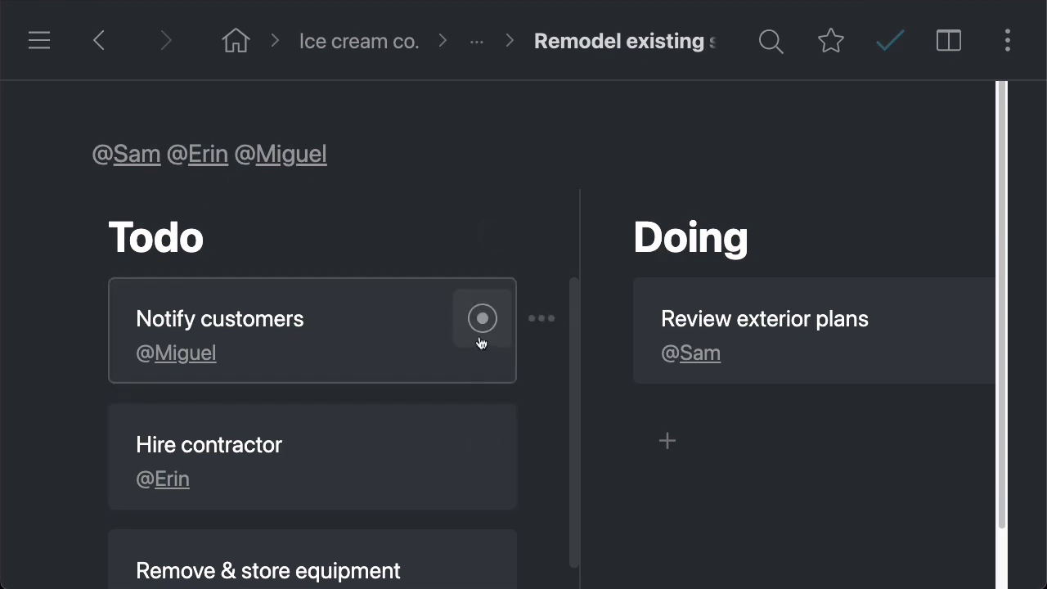
{"action": "scroll", "coordinate": [425, 256], "scroll_direction": "right", "scroll_amount": 8}
{"action": "scroll", "coordinate": [519, 273], "scroll_direction": "left", "scroll_amount": 8}
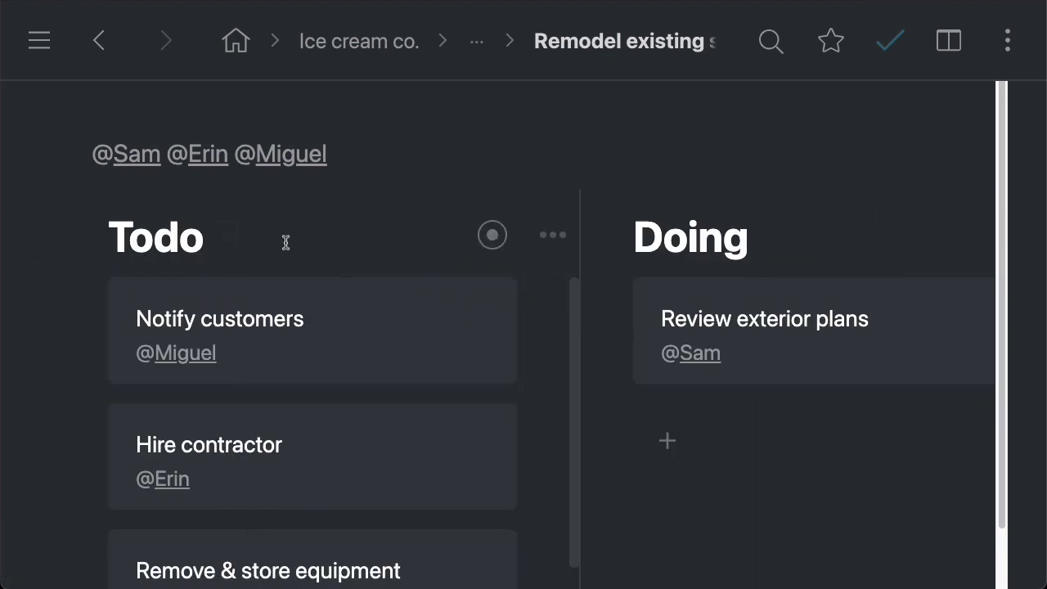
Step: Return home, expand Daily, and select its two tasks and person tag to inspect them
{"action": "left_click", "coordinate": [236, 40]}
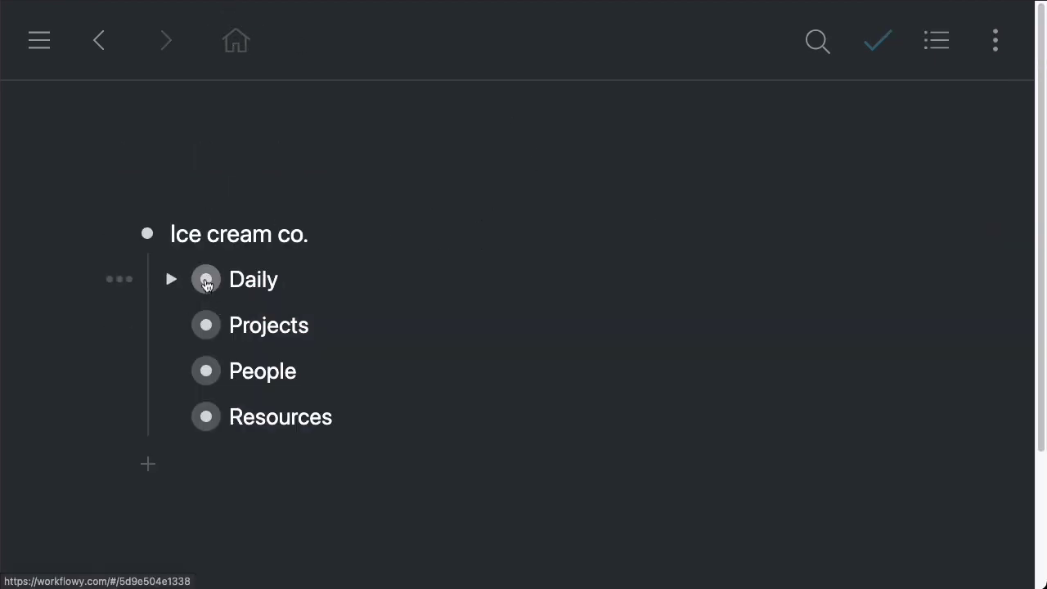
{"action": "left_click", "coordinate": [170, 279]}
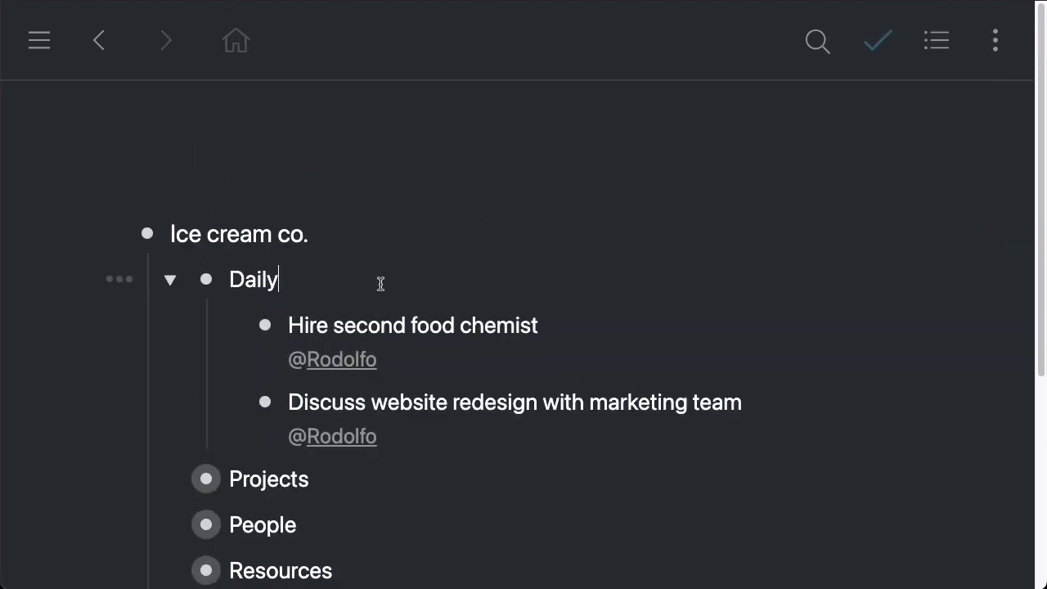
{"action": "left_click_drag", "start_coordinate": [397, 292], "coordinate": [757, 416]}
{"action": "left_click", "coordinate": [757, 416]}
{"action": "triple_click", "coordinate": [428, 433]}
{"action": "left_click", "coordinate": [551, 323]}
{"action": "left_click_drag", "start_coordinate": [613, 329], "coordinate": [790, 430]}
{"action": "left_click", "coordinate": [763, 429]}
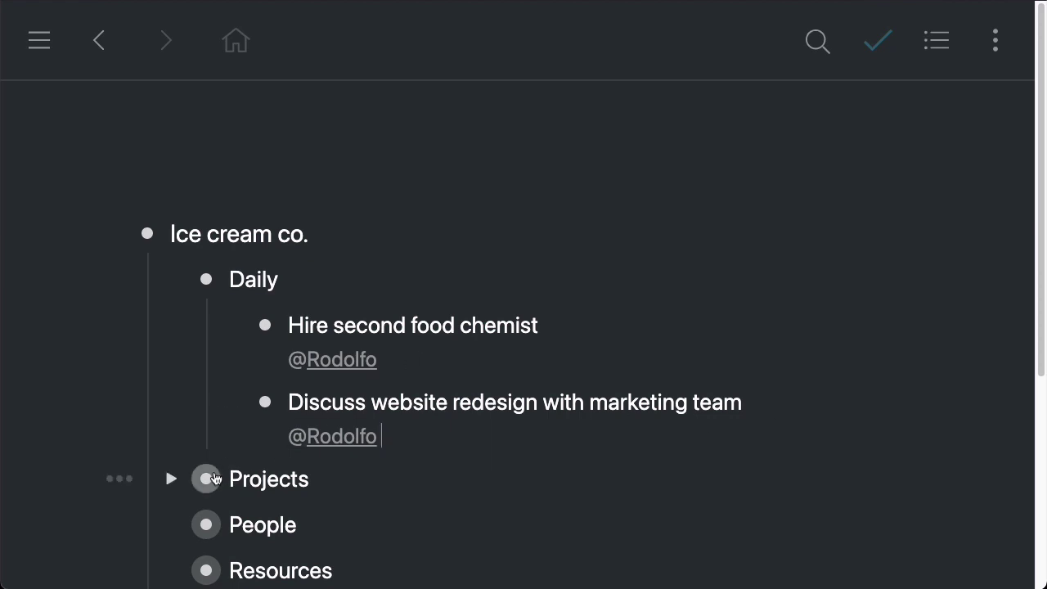
Step: Zoom into the Daily list and toggle its star off and back on
{"action": "left_click", "coordinate": [208, 281]}
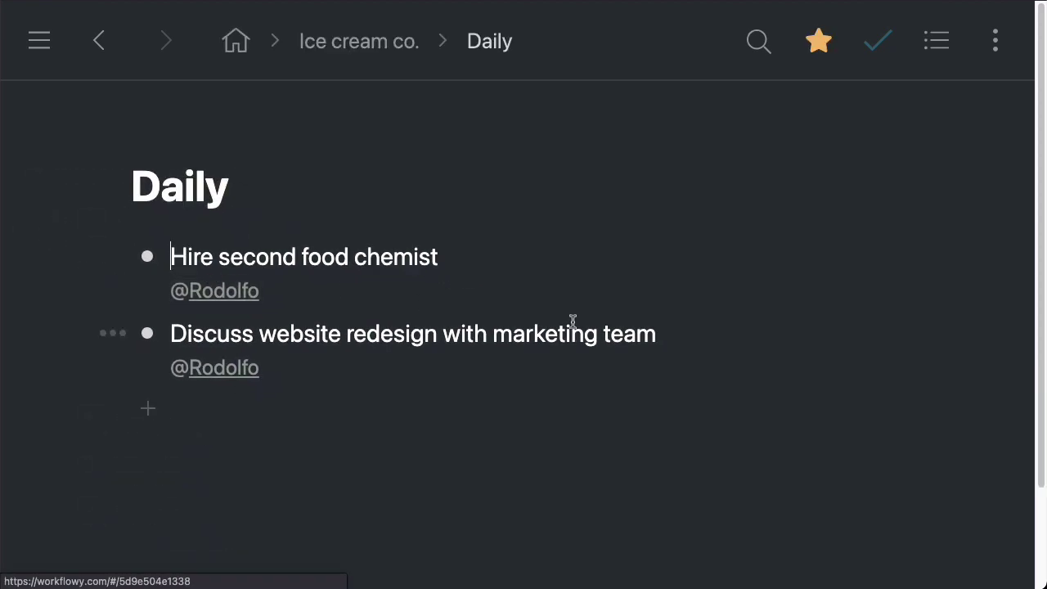
{"action": "left_click", "coordinate": [816, 48]}
{"action": "left_click", "coordinate": [815, 47]}
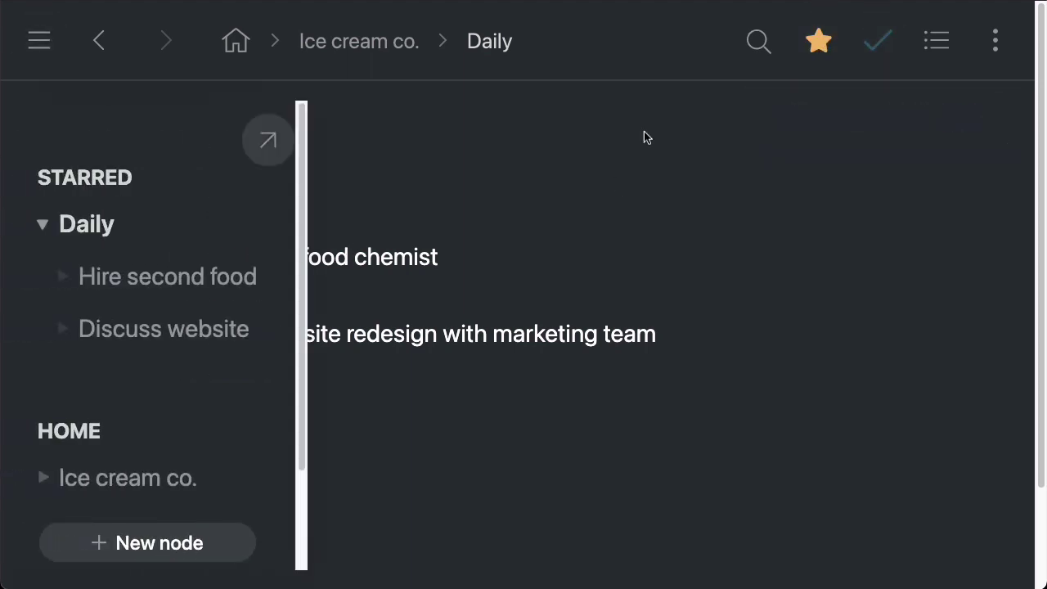
Step: Pin the navigation sidebar and fold Daily's tasks in its Starred section
{"action": "mouse_move", "coordinate": [53, 43]}
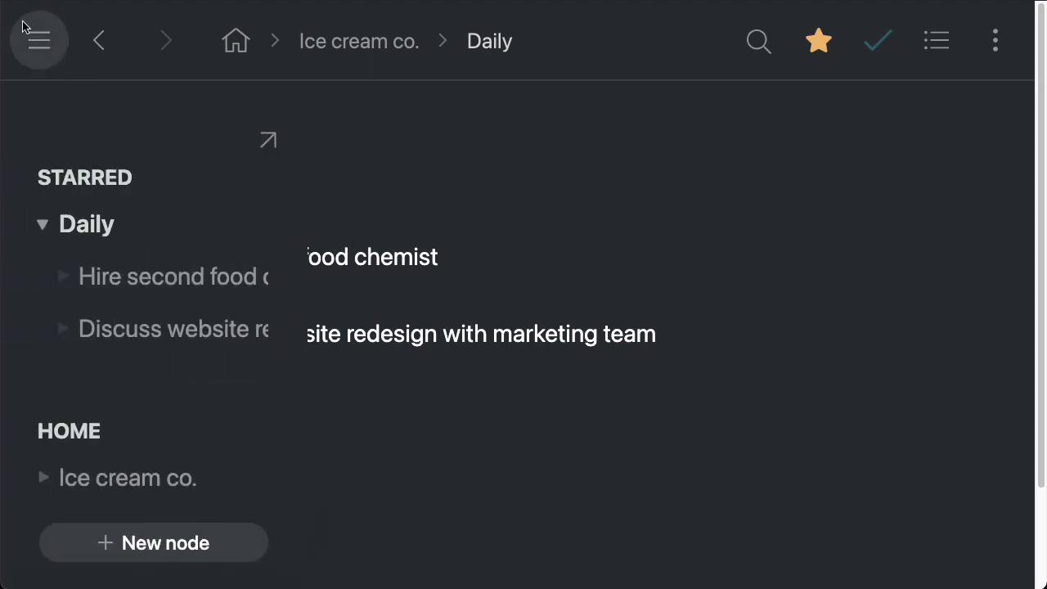
{"action": "left_click", "coordinate": [33, 35]}
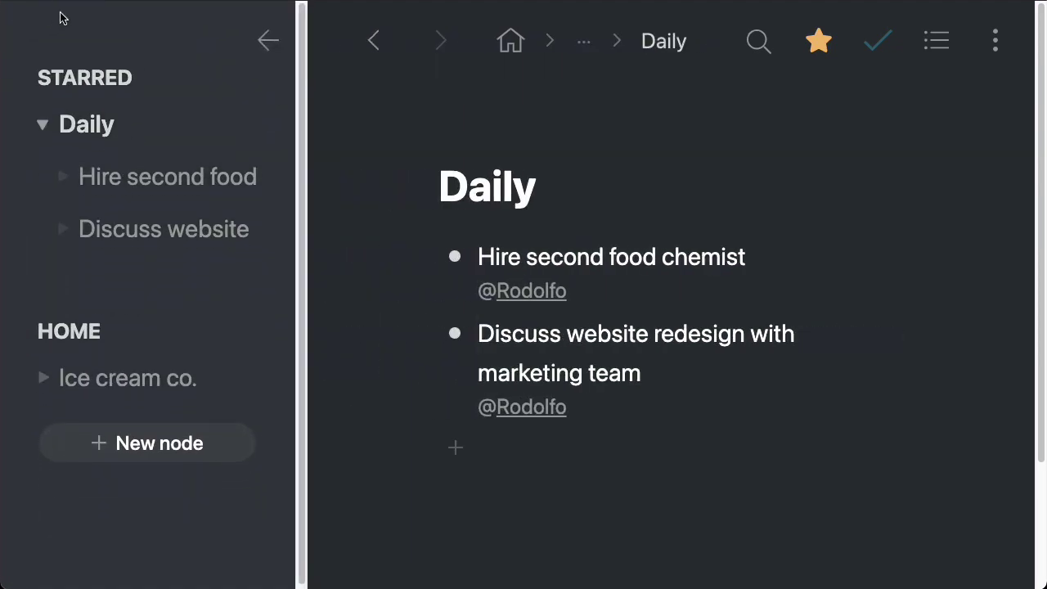
{"action": "left_click", "coordinate": [22, 80]}
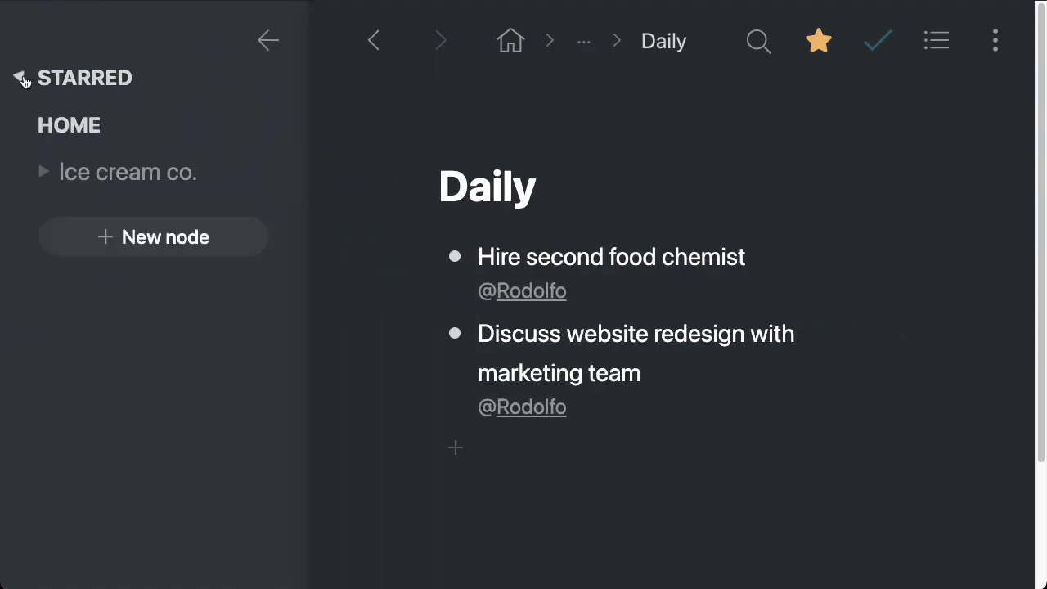
{"action": "left_click", "coordinate": [18, 78]}
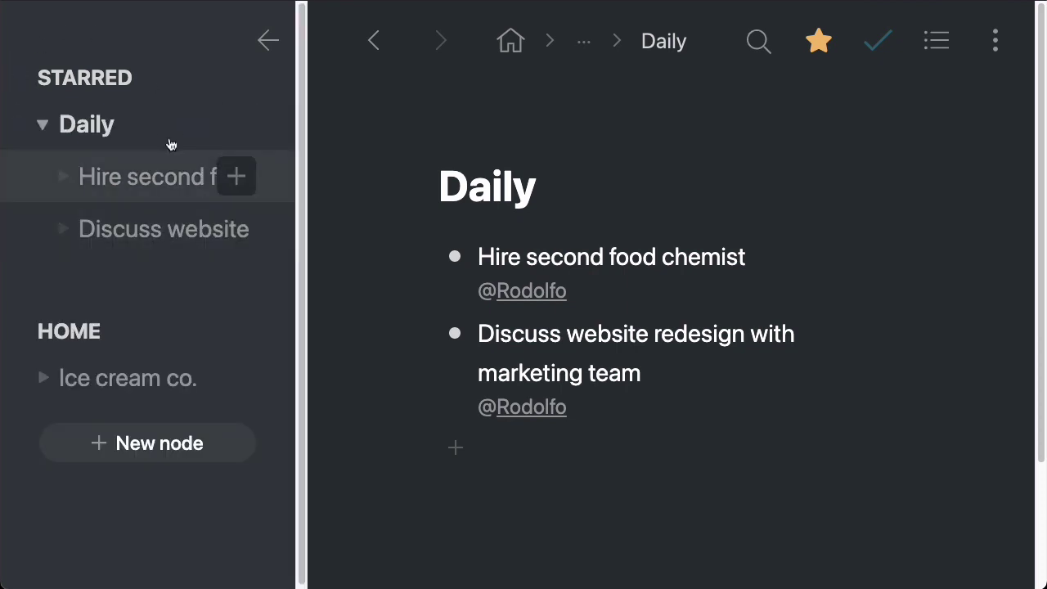
{"action": "left_click", "coordinate": [42, 125]}
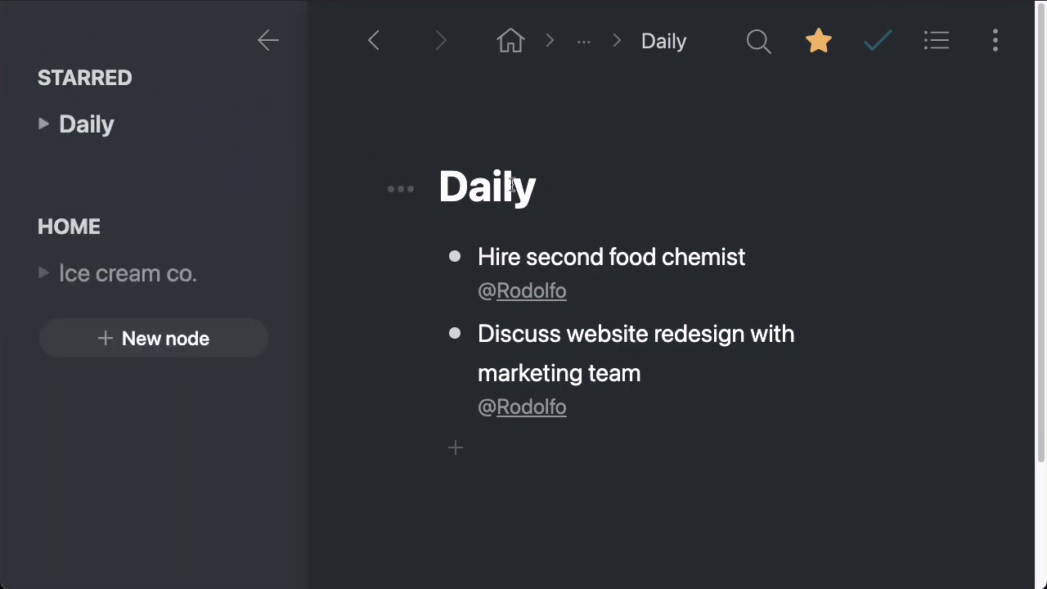
Step: Visit home and Ice cream co., then return to the Daily page
{"action": "left_click", "coordinate": [510, 41]}
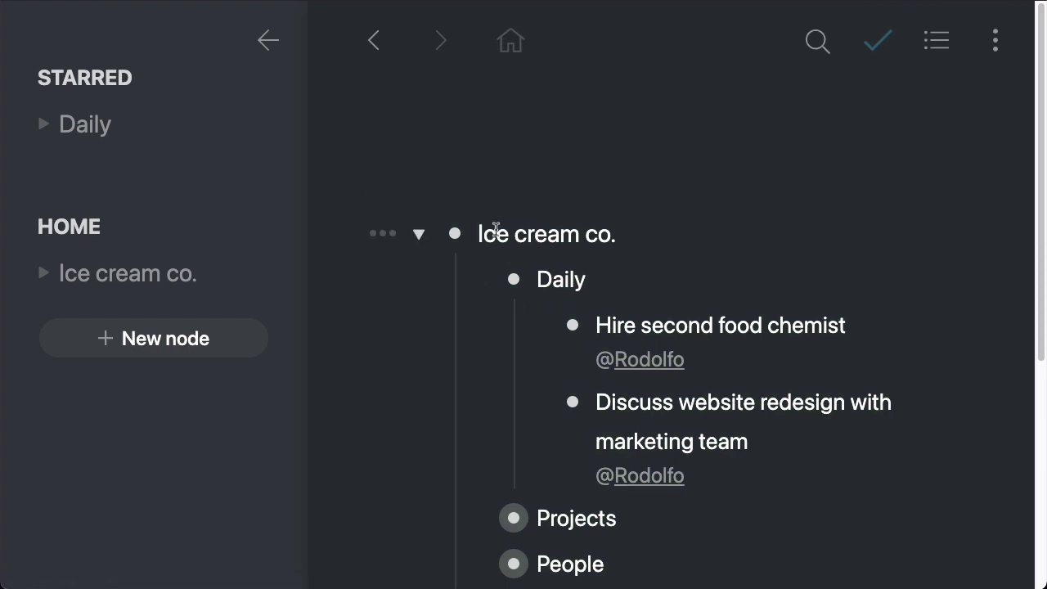
{"action": "left_click", "coordinate": [115, 273]}
{"action": "left_click", "coordinate": [88, 129]}
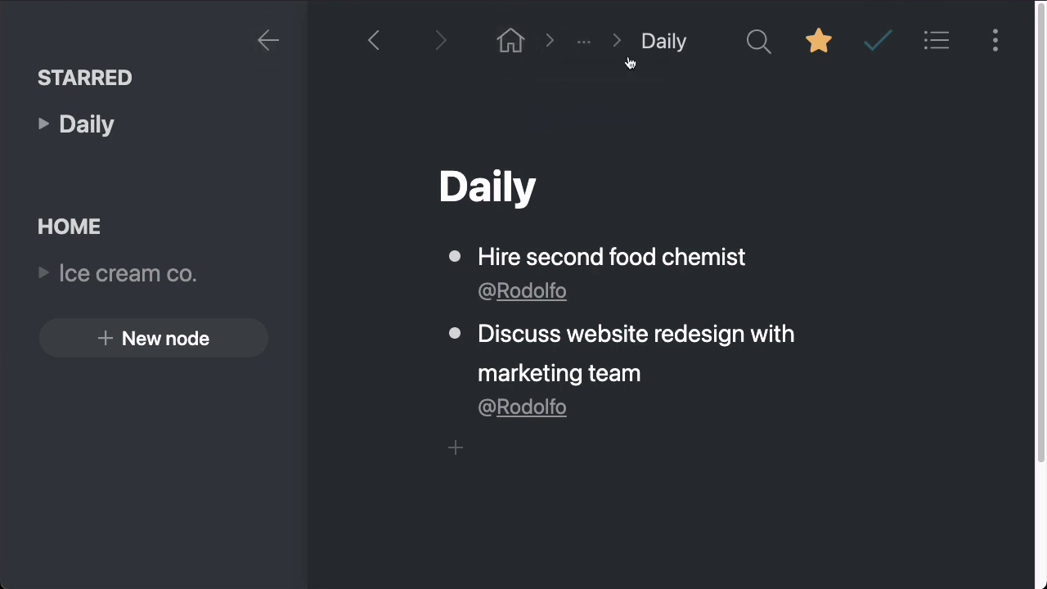
Step: Open the Develop new ice cream flavor board and expand Spicy coconut's Todo list
{"action": "left_click", "coordinate": [520, 44]}
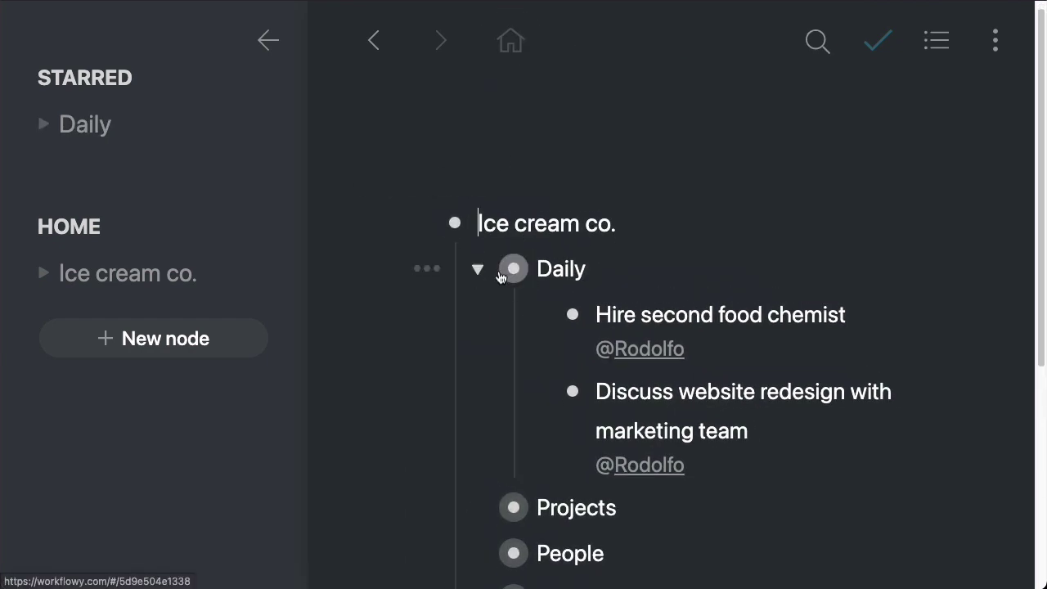
{"action": "left_click", "coordinate": [479, 269]}
{"action": "left_click", "coordinate": [504, 315]}
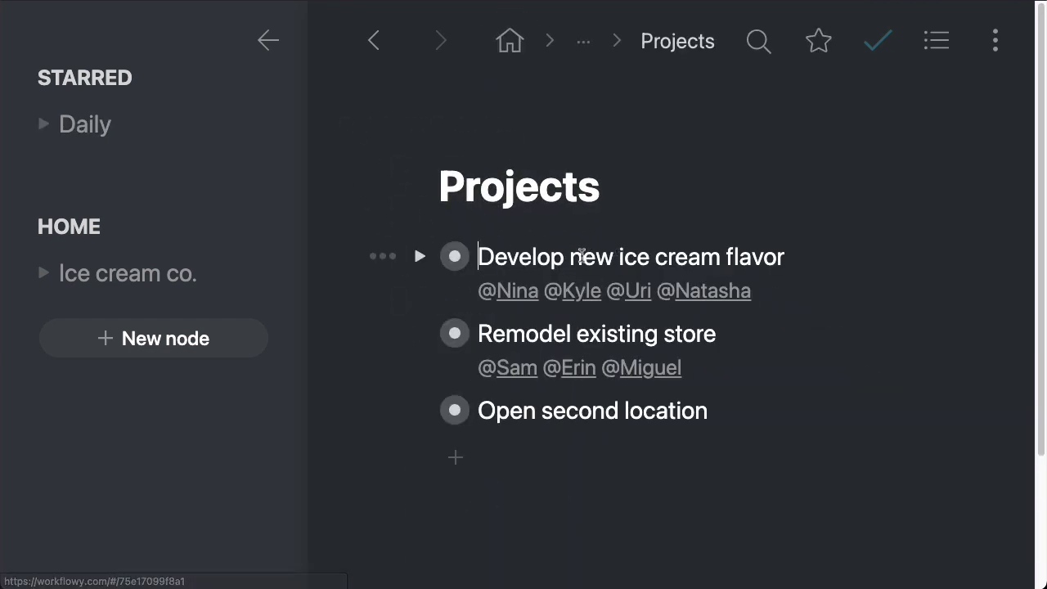
{"action": "left_click", "coordinate": [455, 256]}
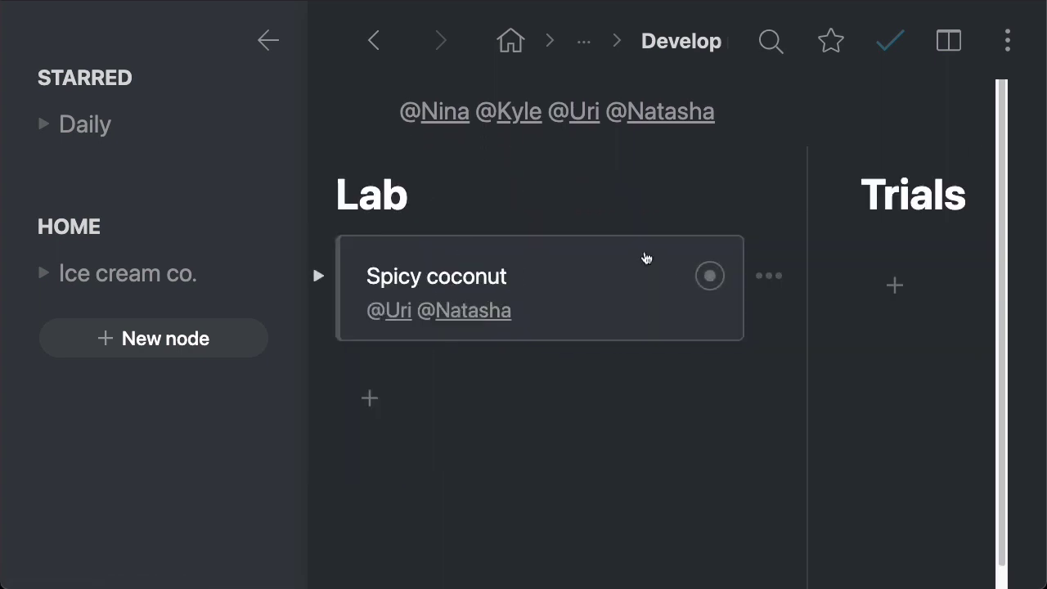
{"action": "scroll", "coordinate": [524, 315], "scroll_direction": "up", "scroll_amount": 2}
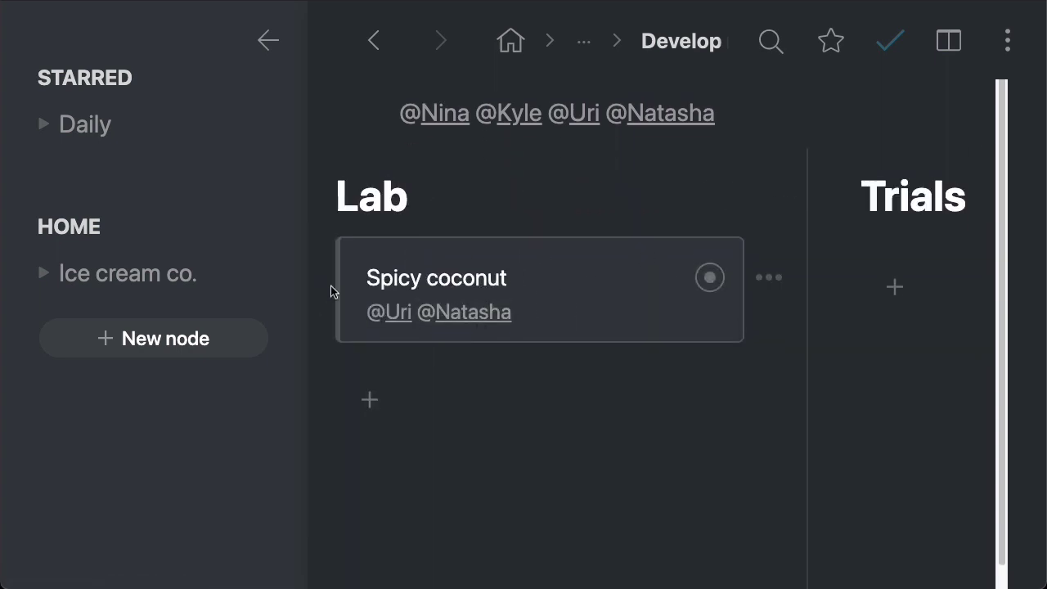
{"action": "left_click", "coordinate": [319, 280]}
{"action": "left_click", "coordinate": [369, 355]}
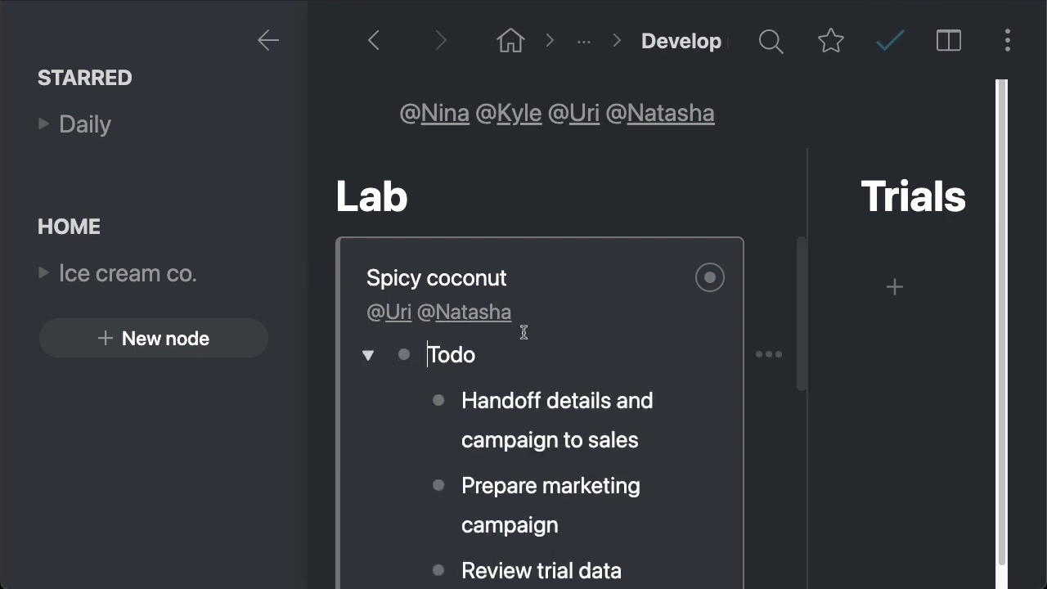
{"action": "scroll", "coordinate": [672, 331], "scroll_direction": "down", "scroll_amount": 2}
{"action": "scroll", "coordinate": [672, 331], "scroll_direction": "down", "scroll_amount": 3}
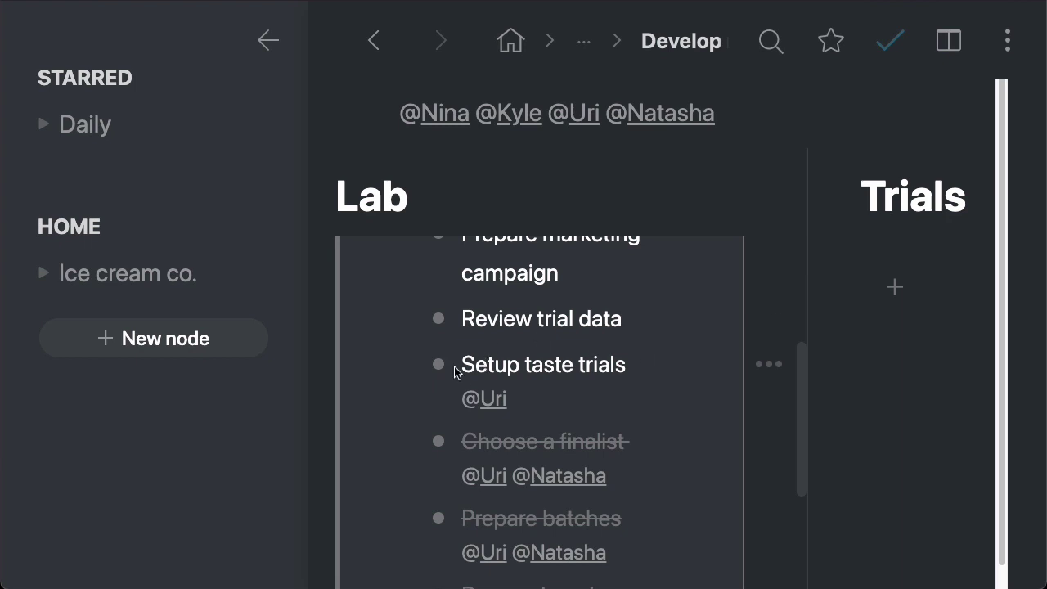
Step: Drag Setup taste trials onto the starred Daily list in the sidebar to mirror it
{"action": "left_click", "coordinate": [521, 364]}
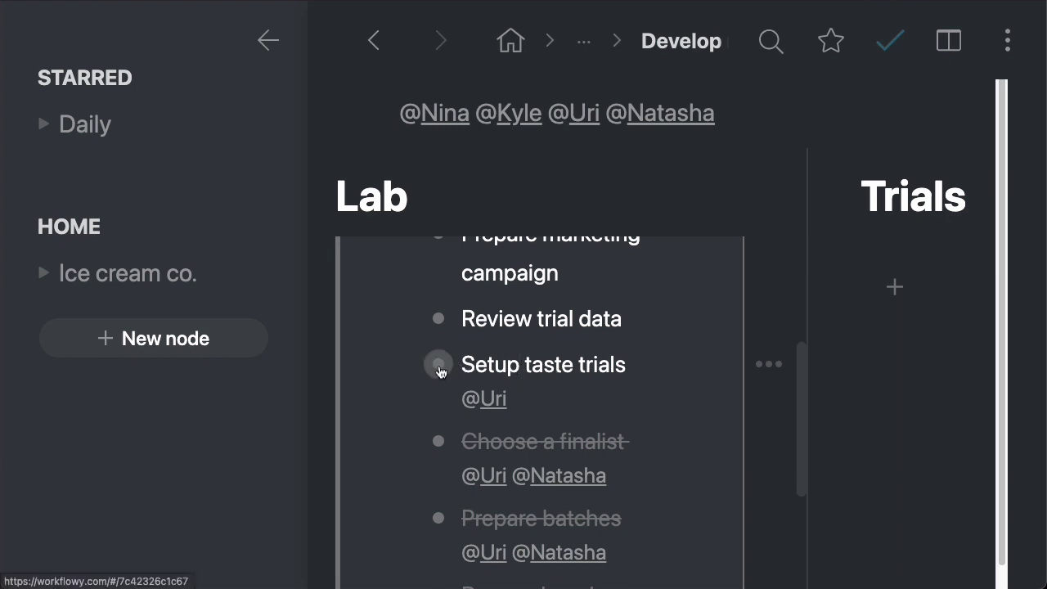
{"action": "left_click_drag", "start_coordinate": [439, 370], "coordinate": [81, 133]}
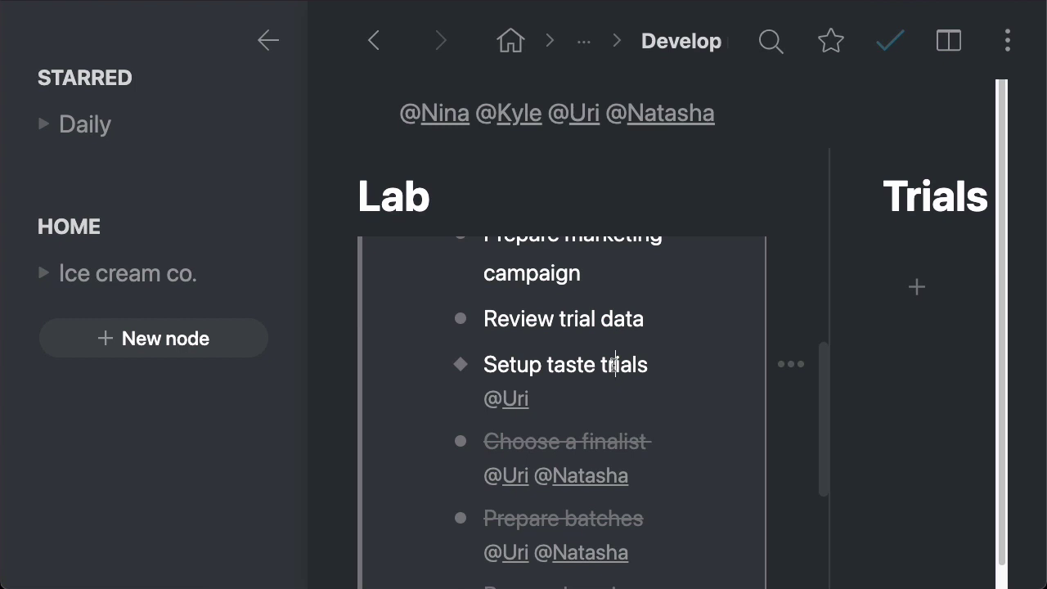
{"action": "scroll", "coordinate": [500, 389], "scroll_direction": "up", "scroll_amount": 2}
{"action": "scroll", "coordinate": [523, 376], "scroll_direction": "up", "scroll_amount": 4}
{"action": "left_click", "coordinate": [338, 279]}
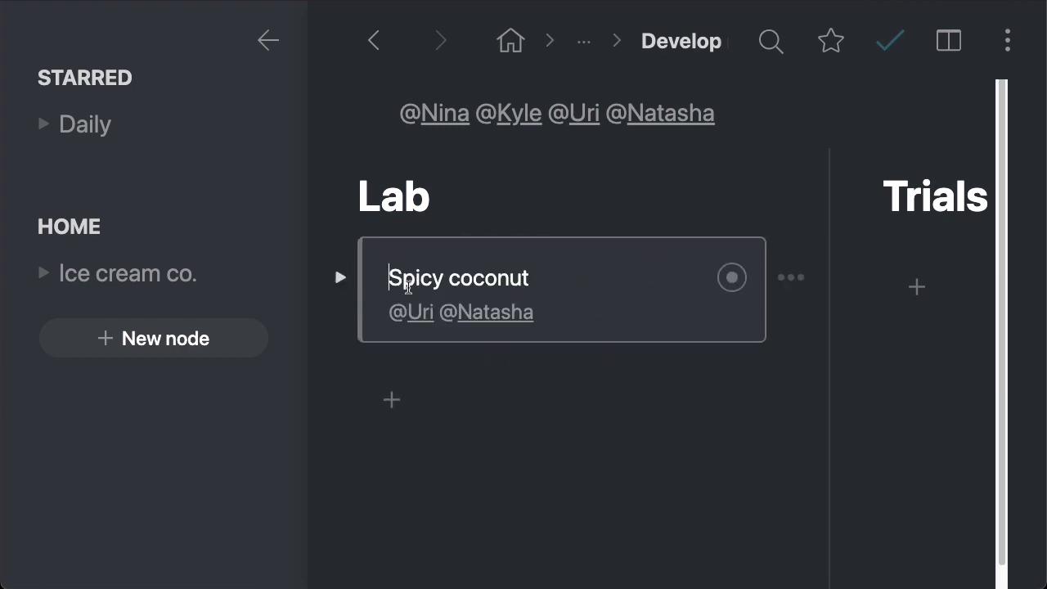
{"action": "left_click", "coordinate": [98, 123]}
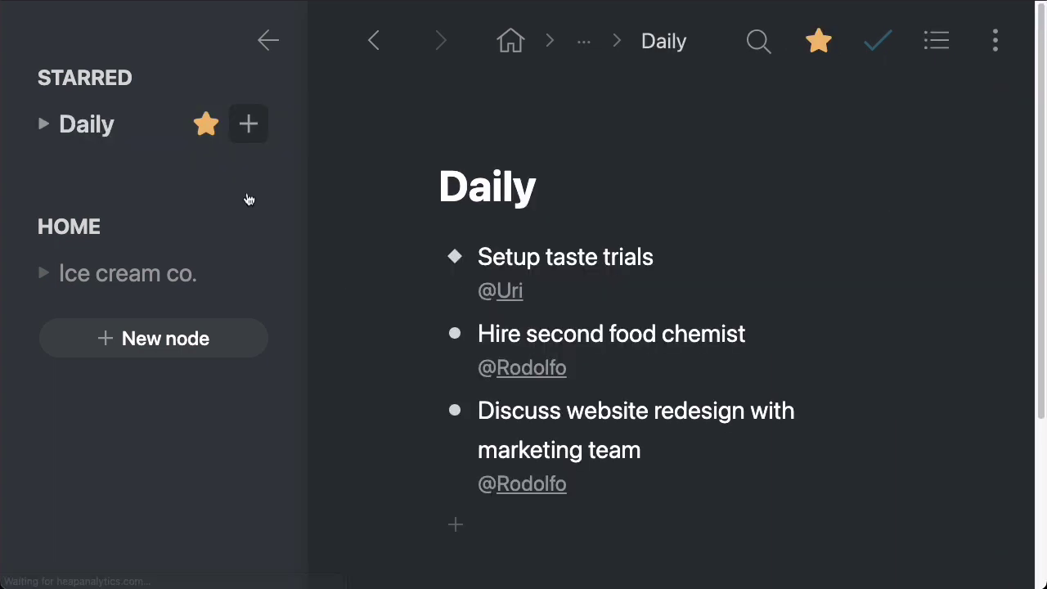
{"action": "left_click_drag", "start_coordinate": [480, 259], "coordinate": [652, 261]}
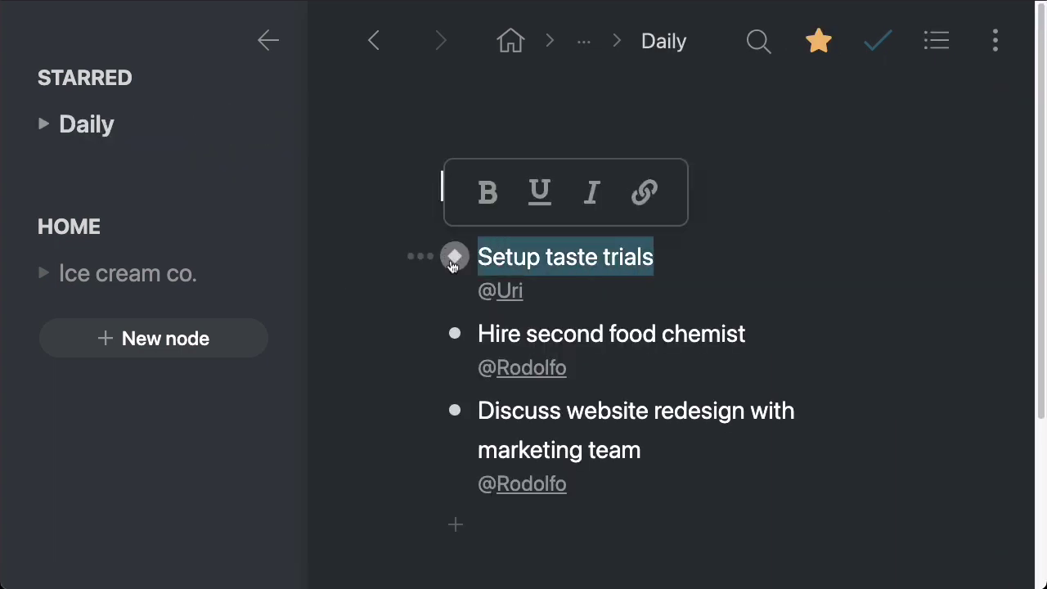
{"action": "left_click", "coordinate": [642, 256]}
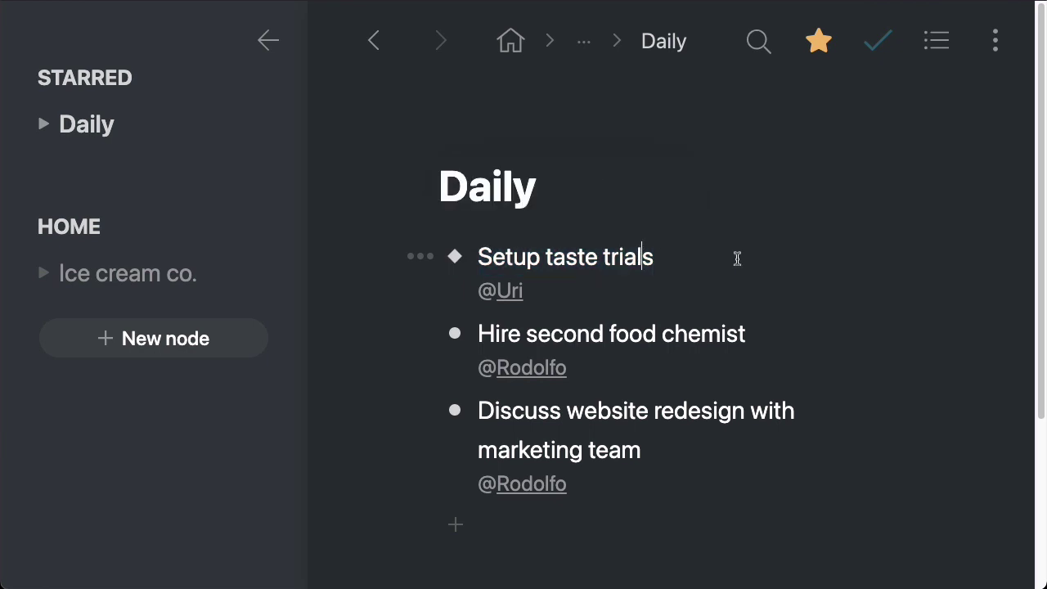
{"action": "left_click", "coordinate": [421, 258]}
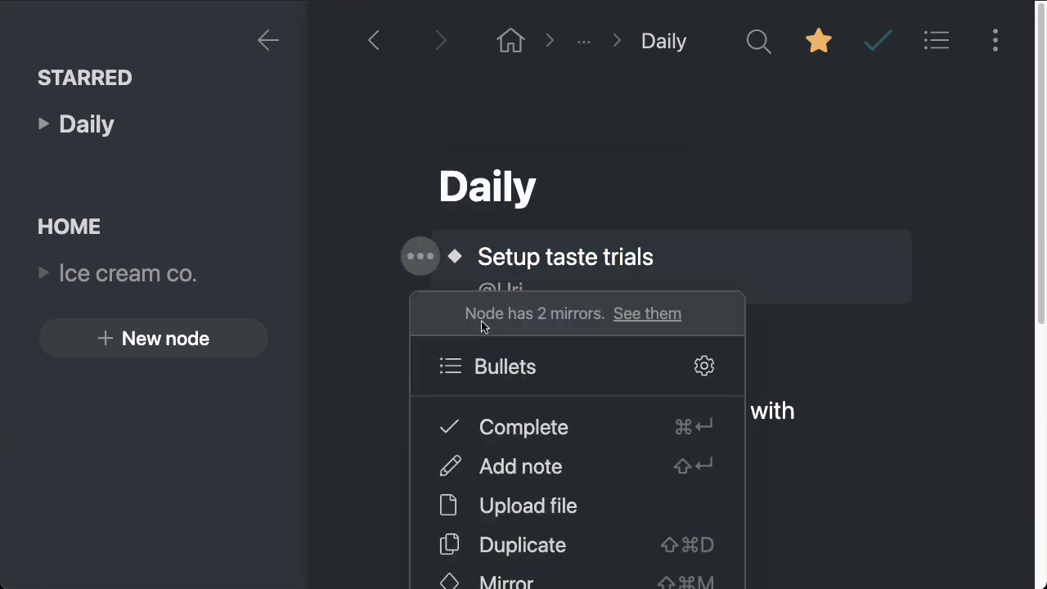
{"action": "left_click", "coordinate": [646, 318]}
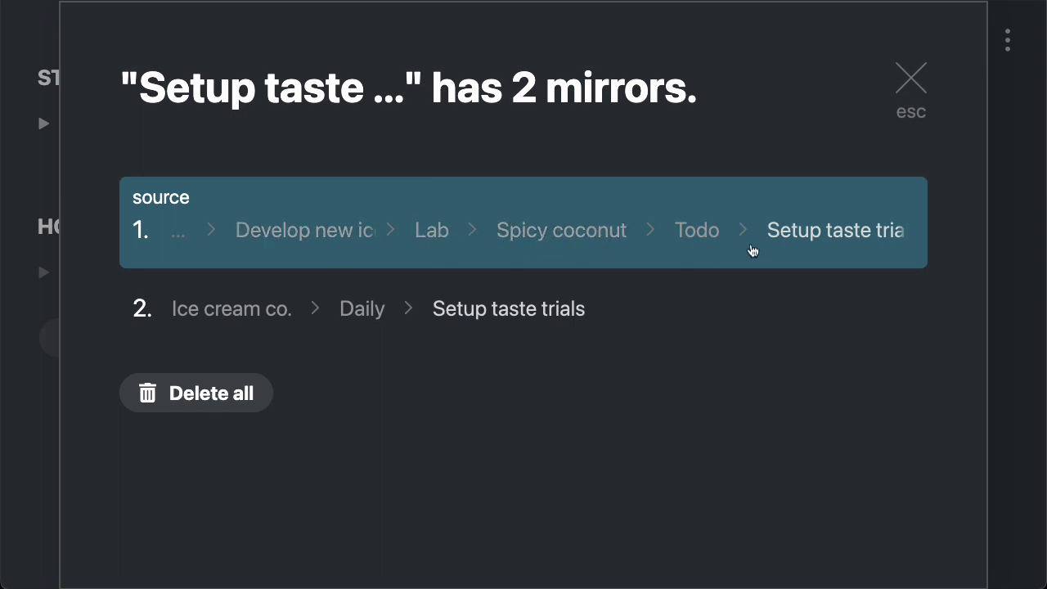
{"action": "left_click", "coordinate": [913, 81]}
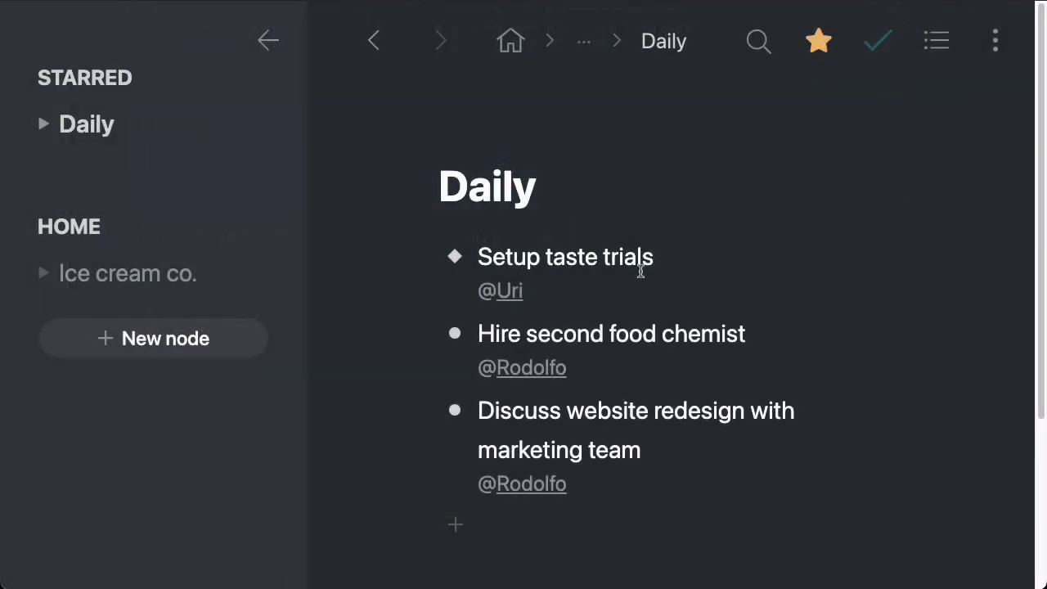
Step: Mirror Review exterior plans from the Remodel existing store board onto the sidebar's Daily list
{"action": "left_click", "coordinate": [513, 42]}
{"action": "left_click", "coordinate": [513, 325]}
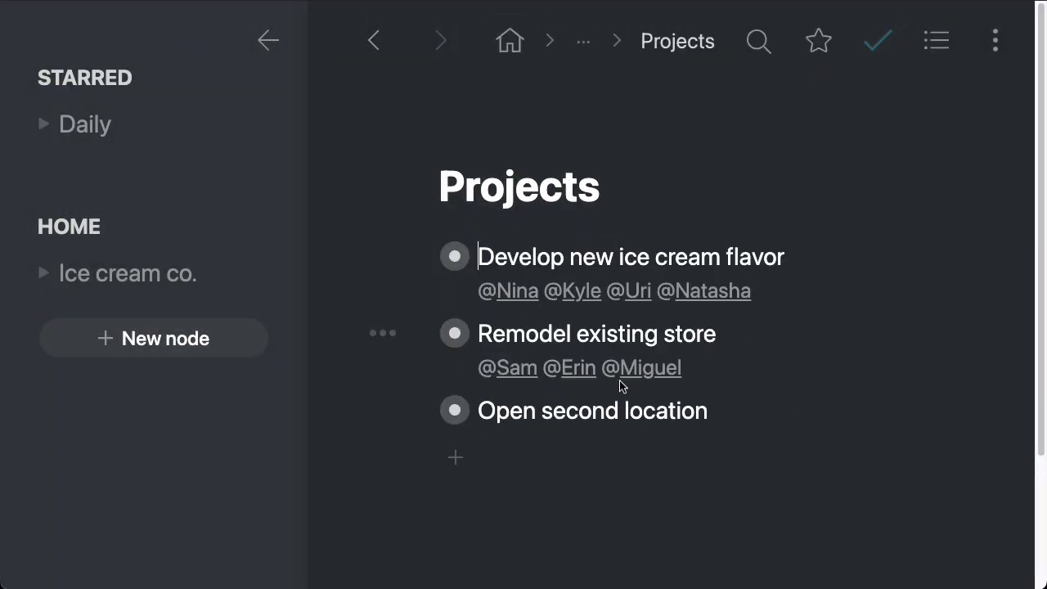
{"action": "left_click", "coordinate": [455, 335]}
{"action": "scroll", "coordinate": [393, 306], "scroll_direction": "right", "scroll_amount": 5}
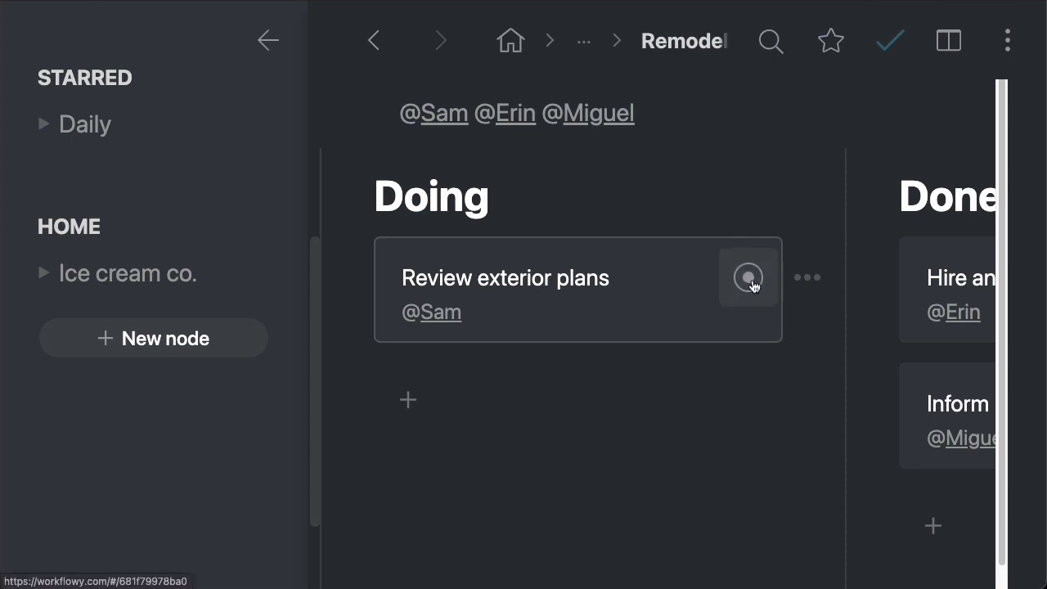
{"action": "left_click_drag", "start_coordinate": [753, 283], "coordinate": [94, 144]}
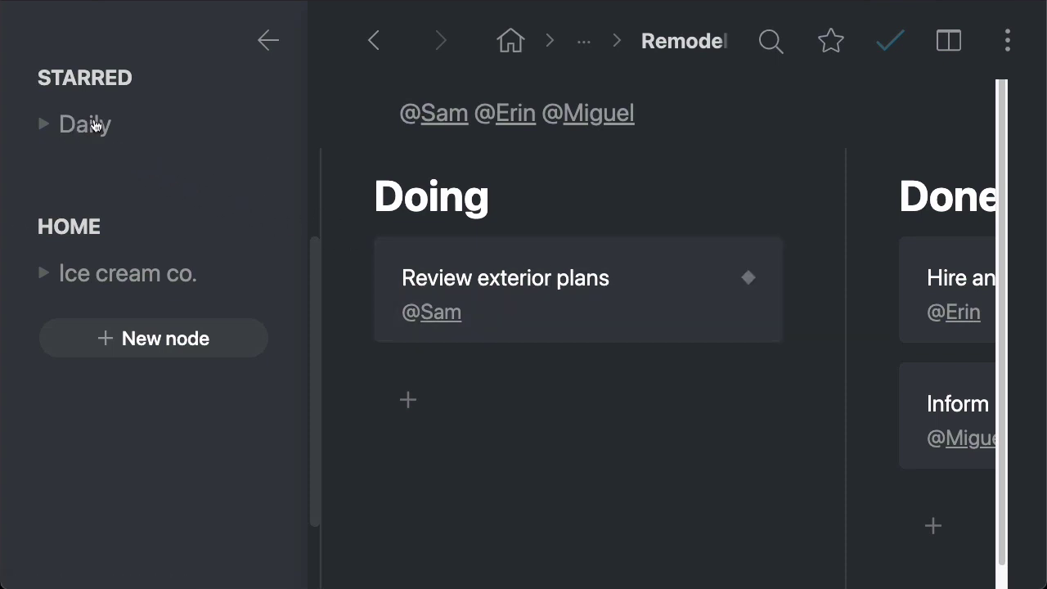
Step: Open the Daily list to check the mirrored Review exterior plans and Setup taste trials
{"action": "left_click", "coordinate": [94, 124]}
{"action": "left_click", "coordinate": [707, 247]}
{"action": "left_click", "coordinate": [654, 320]}
{"action": "scroll", "coordinate": [837, 418], "scroll_direction": "down", "scroll_amount": 2}
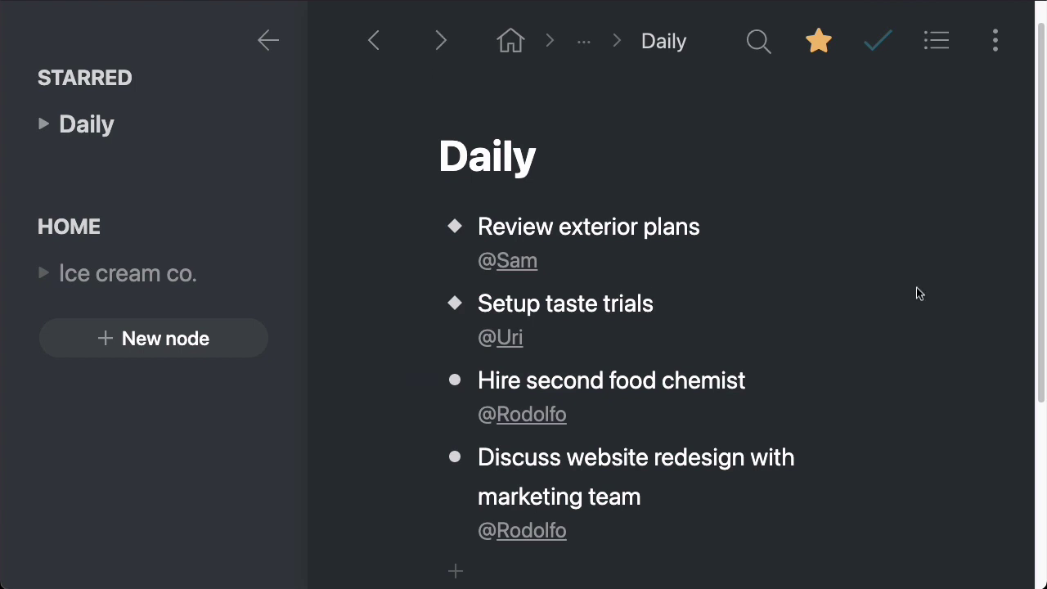
{"action": "left_click", "coordinate": [510, 41]}
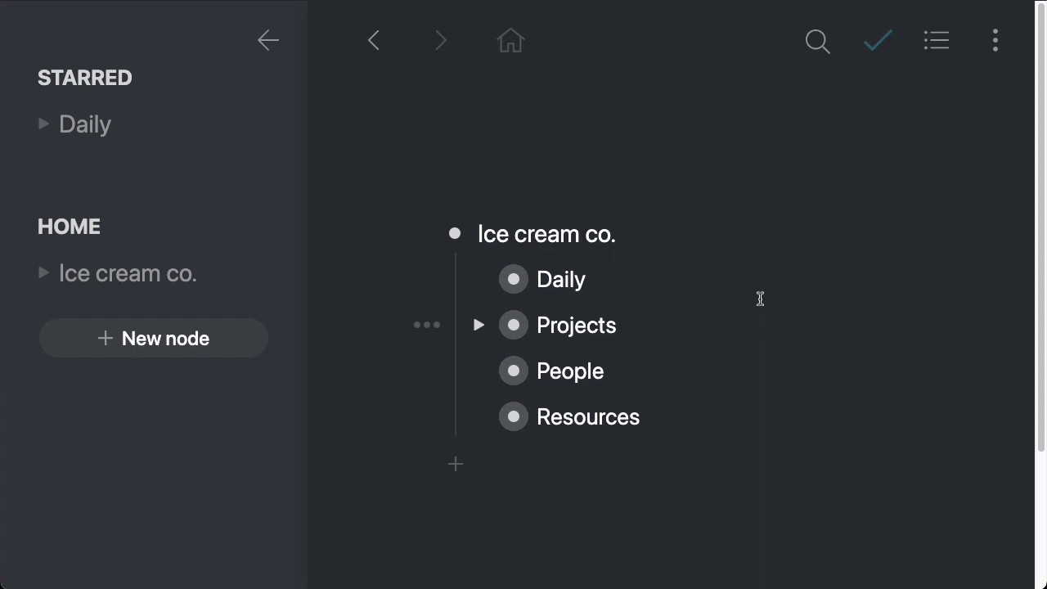
{"action": "left_click", "coordinate": [481, 279]}
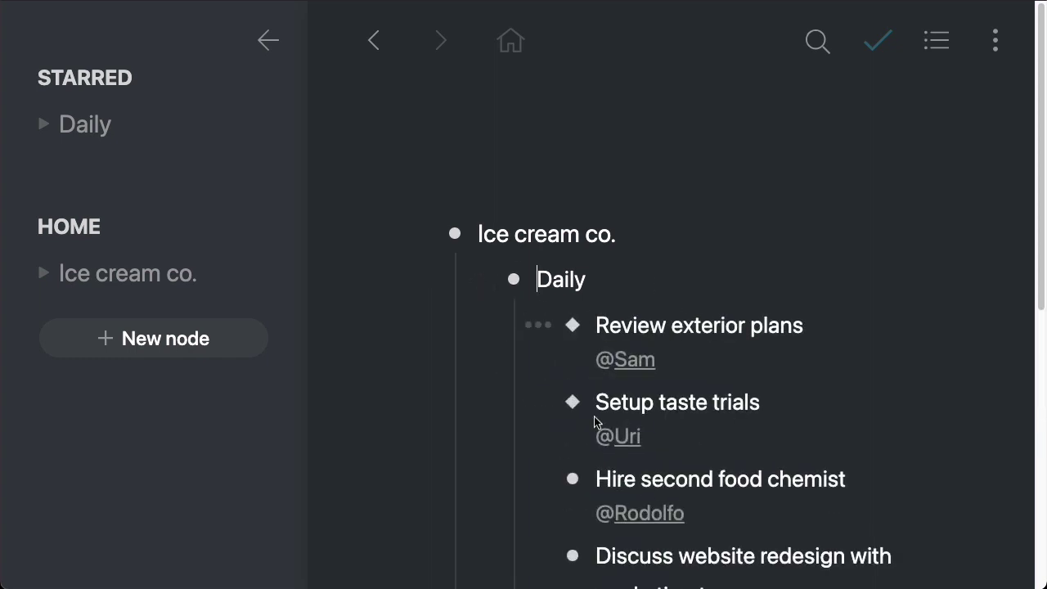
{"action": "scroll", "coordinate": [886, 339], "scroll_direction": "down", "scroll_amount": 3}
{"action": "scroll", "coordinate": [866, 247], "scroll_direction": "up", "scroll_amount": 1}
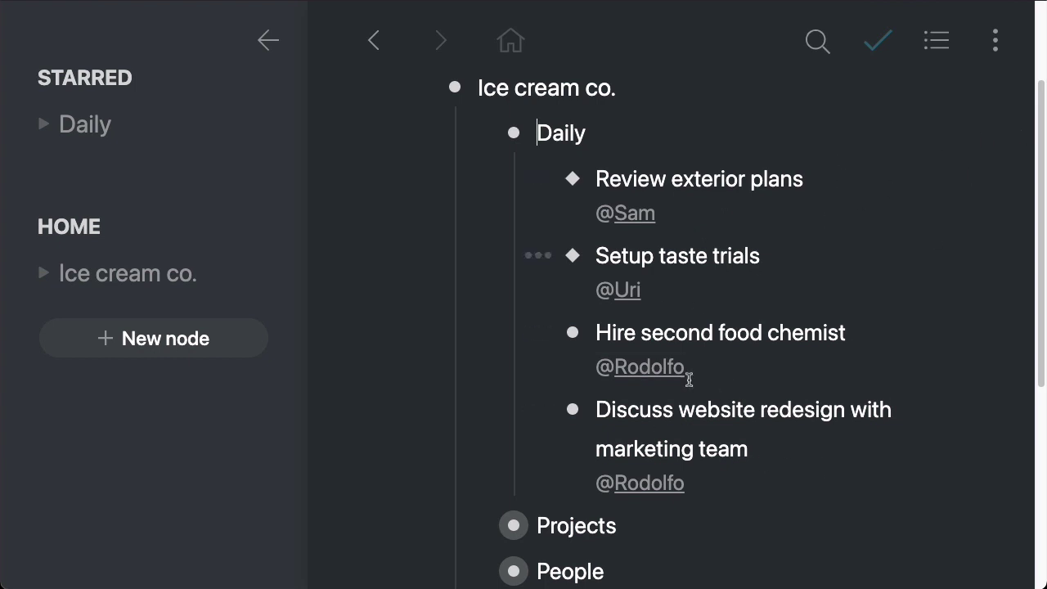
{"action": "scroll", "coordinate": [621, 474], "scroll_direction": "down", "scroll_amount": 3}
{"action": "left_click", "coordinate": [514, 457]}
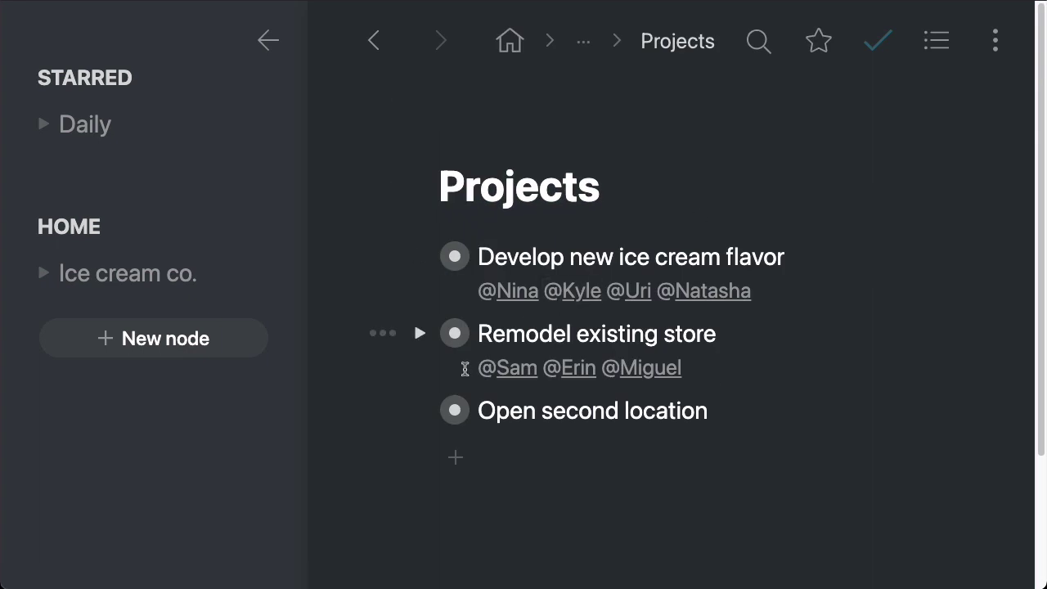
{"action": "left_click", "coordinate": [416, 255]}
{"action": "scroll", "coordinate": [424, 425], "scroll_direction": "down", "scroll_amount": 1}
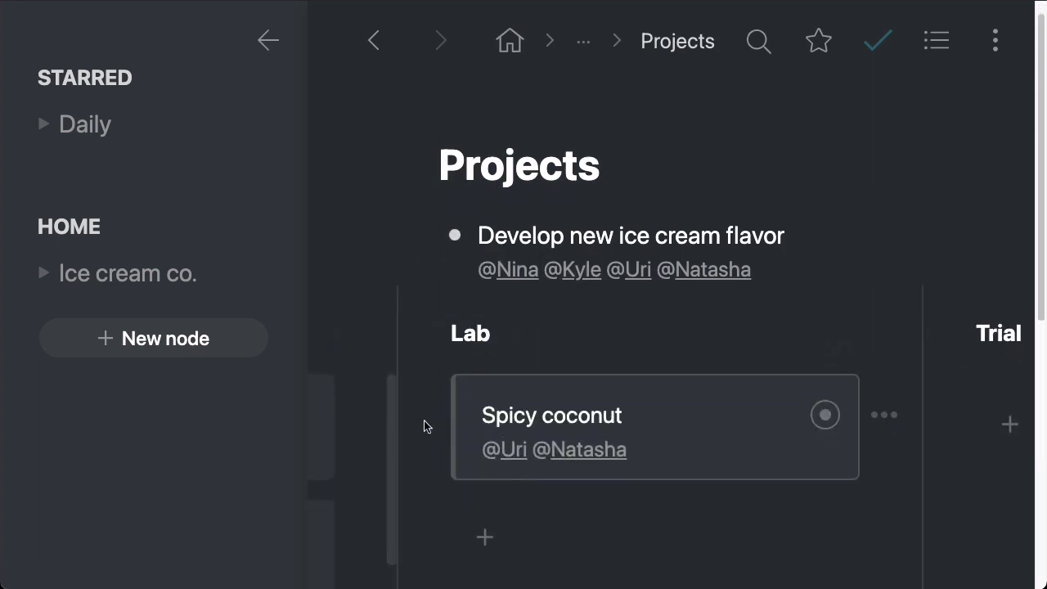
{"action": "left_click", "coordinate": [431, 417]}
{"action": "scroll", "coordinate": [671, 409], "scroll_direction": "down", "scroll_amount": 6}
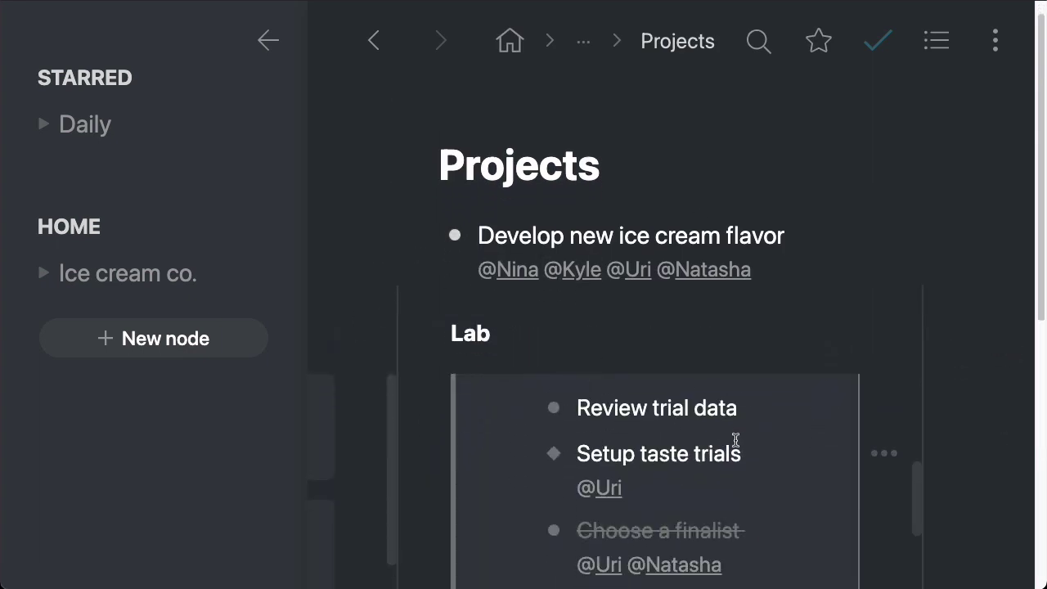
{"action": "left_click", "coordinate": [129, 118]}
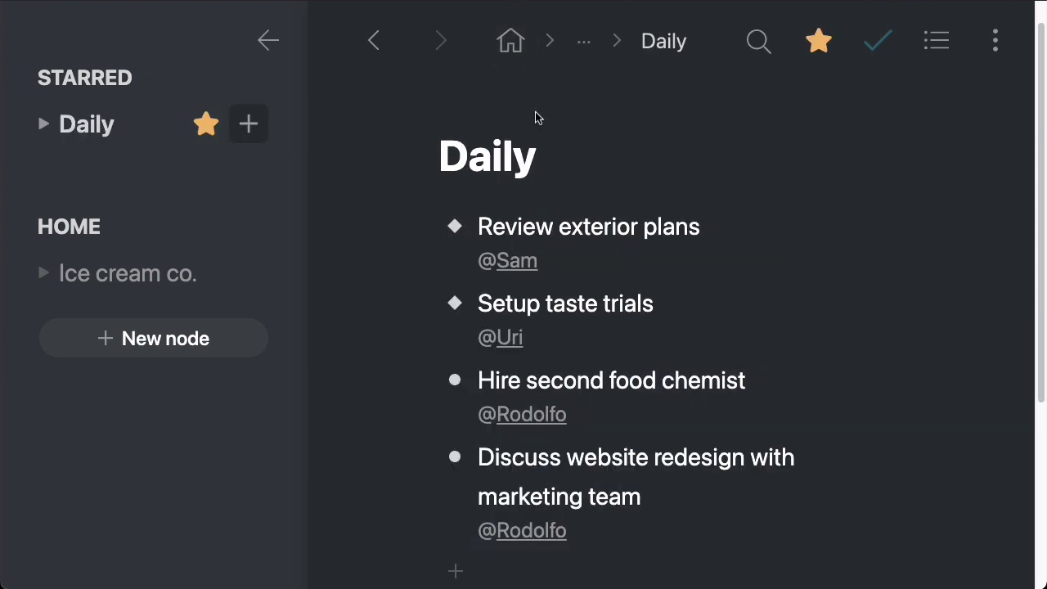
Step: Complete Setup taste trials and Review exterior plans with Ctrl+Enter
{"action": "scroll", "coordinate": [675, 245], "scroll_direction": "down", "scroll_amount": 1}
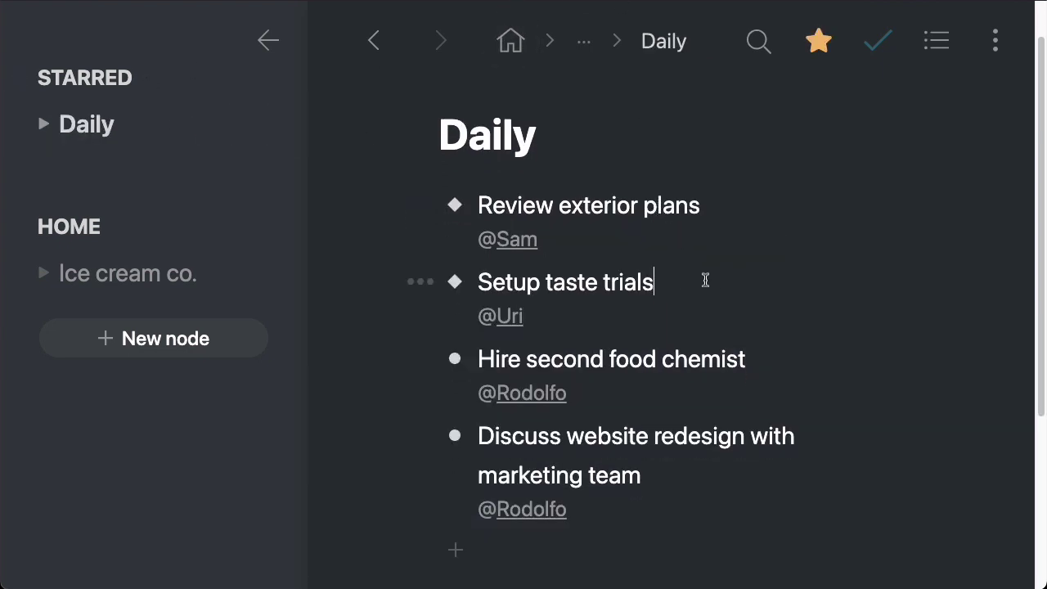
{"action": "key", "text": "ctrl+Return"}
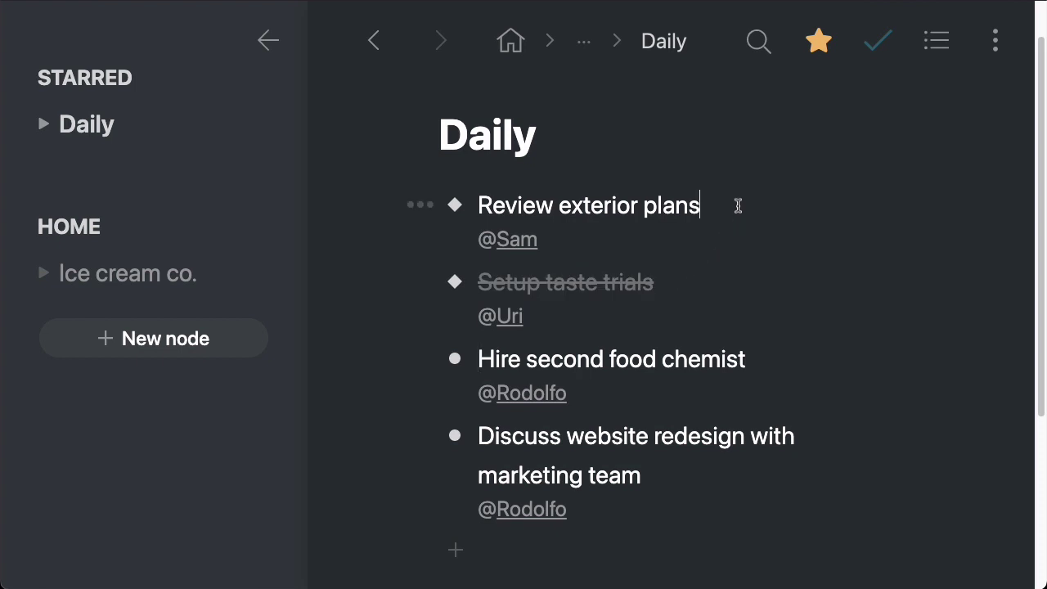
{"action": "key", "text": "ctrl+Return"}
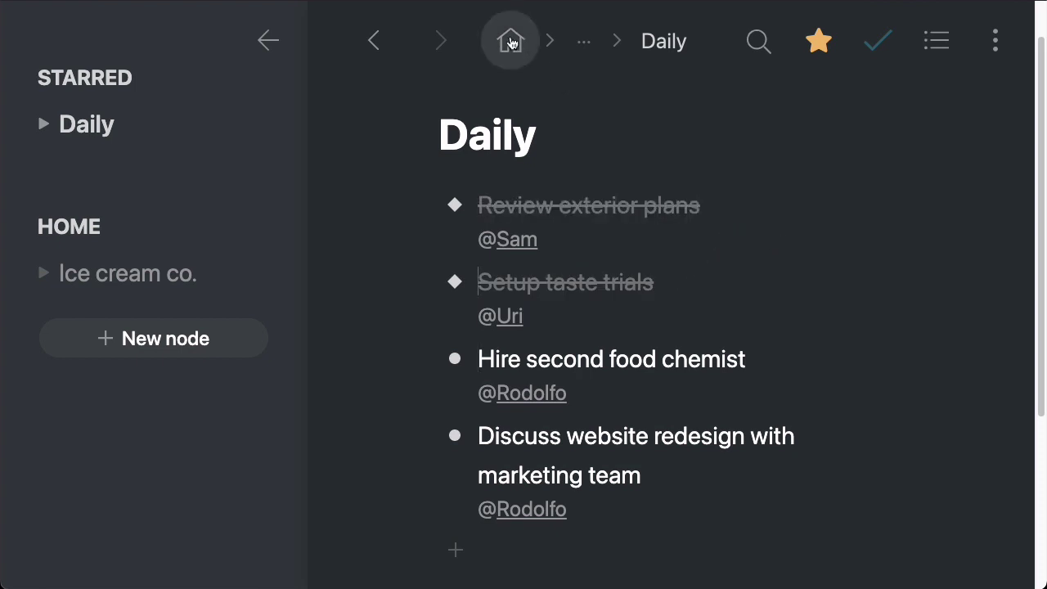
Step: Check the completed tasks are struck through on the flavor and Remodel existing store boards, then return Home
{"action": "left_click", "coordinate": [510, 58]}
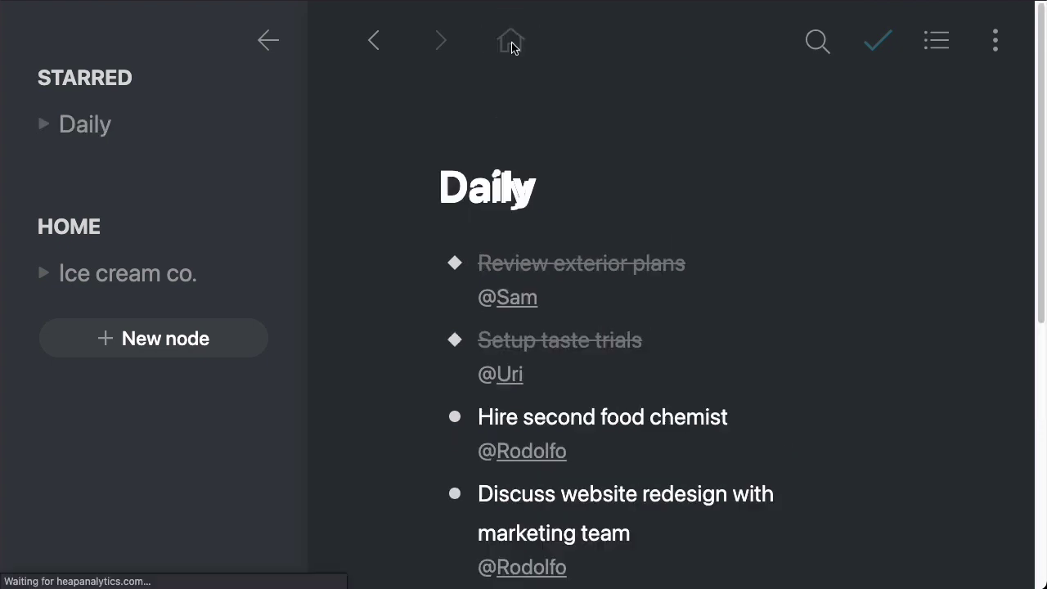
{"action": "left_click", "coordinate": [481, 280]}
{"action": "left_click", "coordinate": [512, 323]}
{"action": "scroll", "coordinate": [799, 427], "scroll_direction": "down", "scroll_amount": 2}
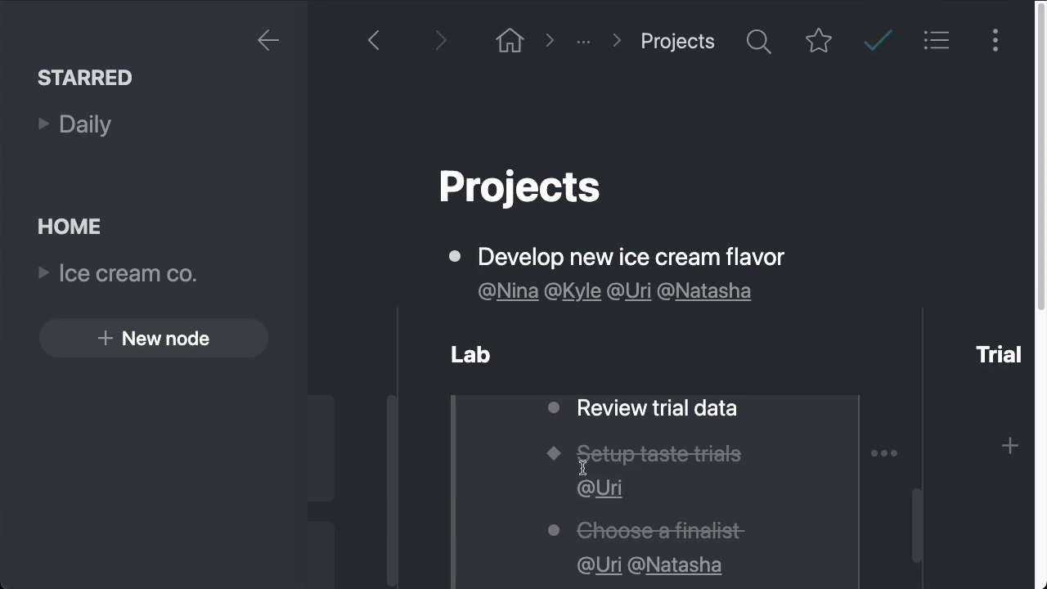
{"action": "left_click", "coordinate": [417, 259]}
{"action": "left_click", "coordinate": [420, 334]}
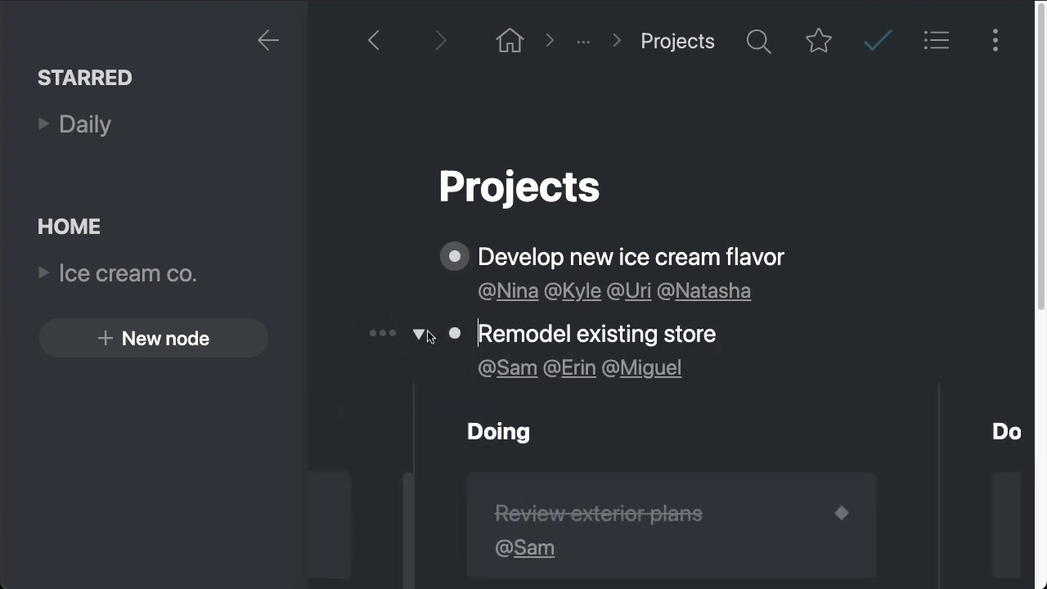
{"action": "scroll", "coordinate": [764, 343], "scroll_direction": "down", "scroll_amount": 3}
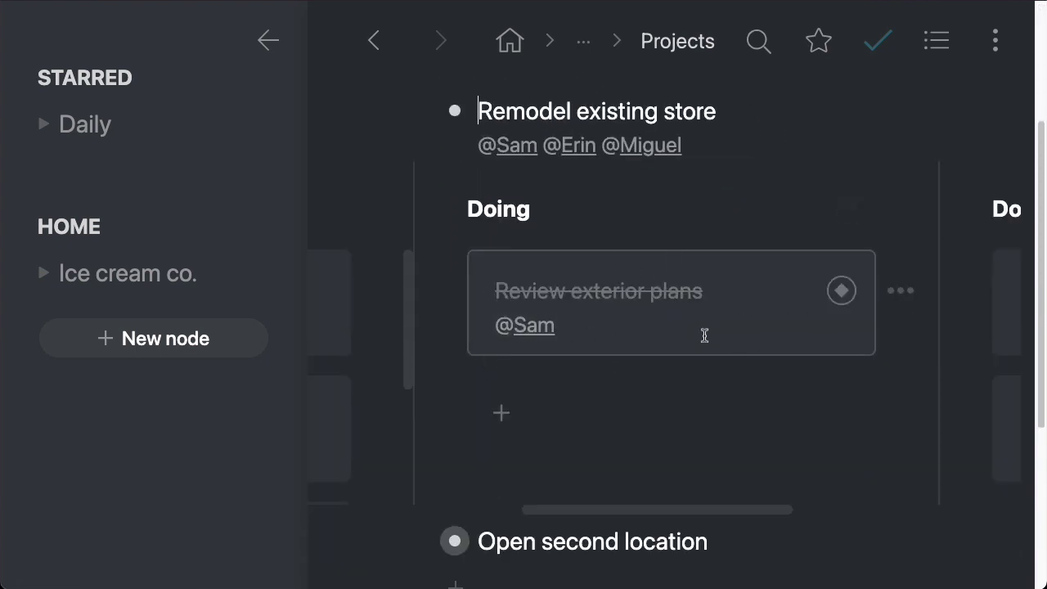
{"action": "left_click", "coordinate": [509, 41]}
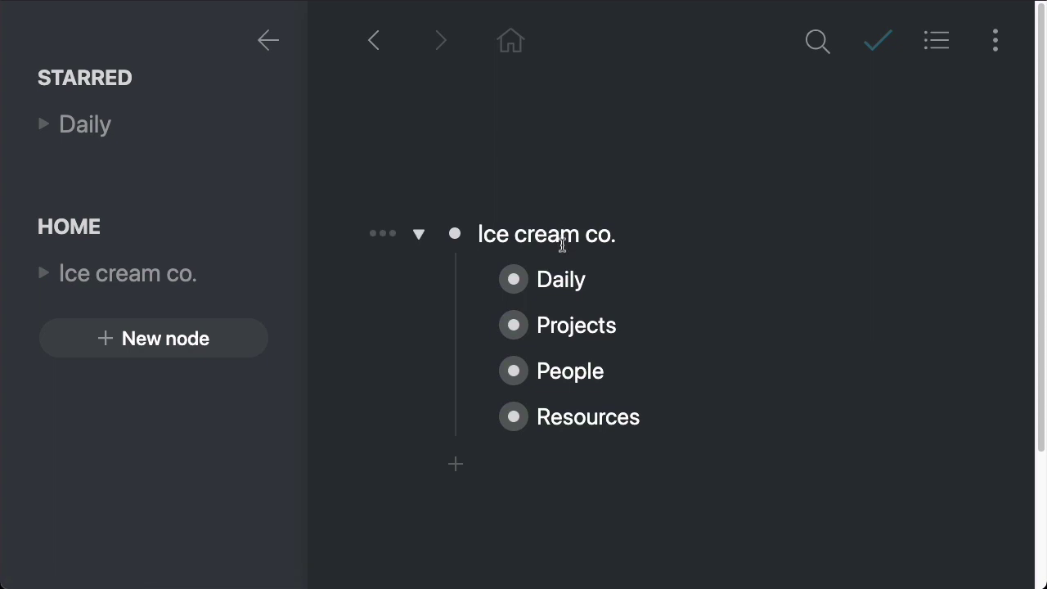
Step: Open the Daily list showing Review exterior plans and Setup taste trials struck through
{"action": "left_click", "coordinate": [514, 280]}
{"action": "scroll", "coordinate": [808, 307], "scroll_direction": "down", "scroll_amount": 1}
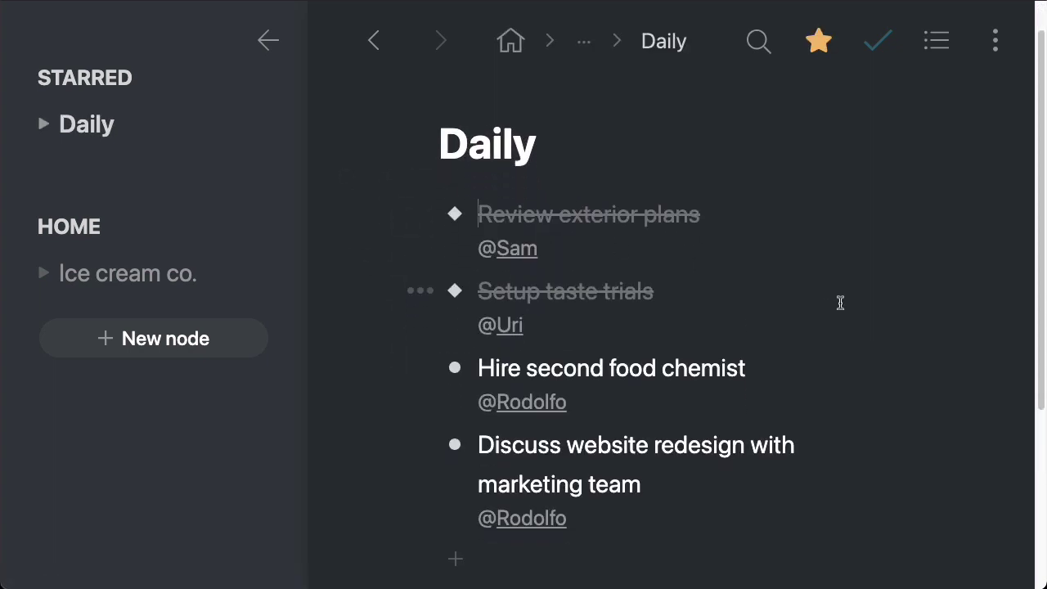